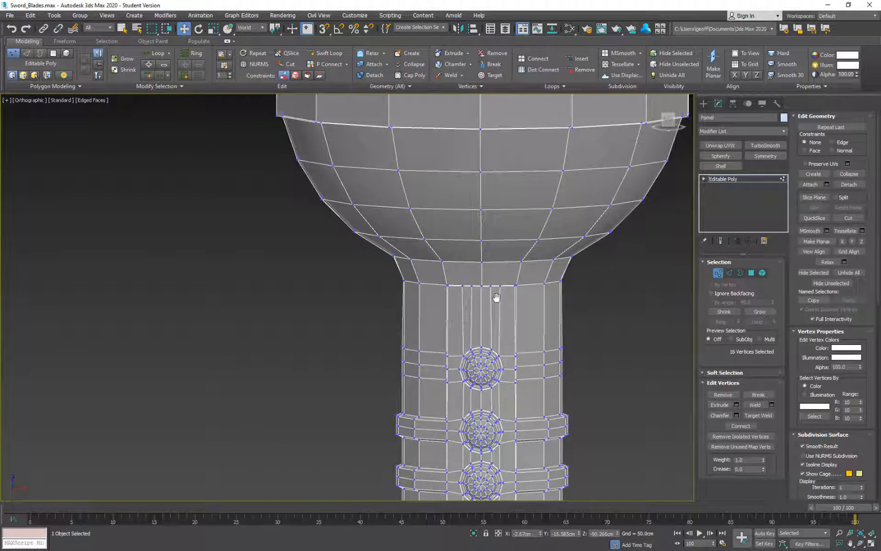
# Target-weld the two outer extra vertices on the raised panel's bottom edge, below the lowest stud, to the panel's nearest bottom corners.
pyautogui.scroll(2, 497, 298)
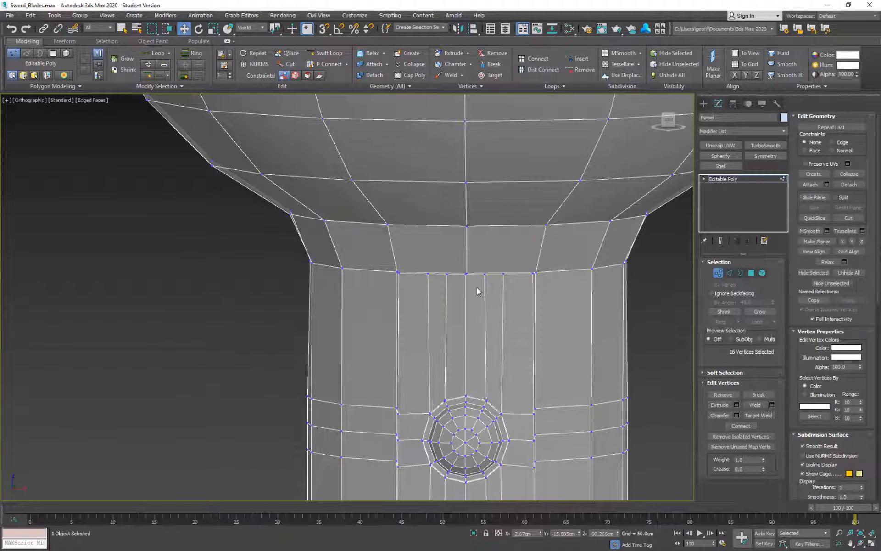
pyautogui.scroll(-2, 477, 288)
pyautogui.scroll(-3, 538, 281)
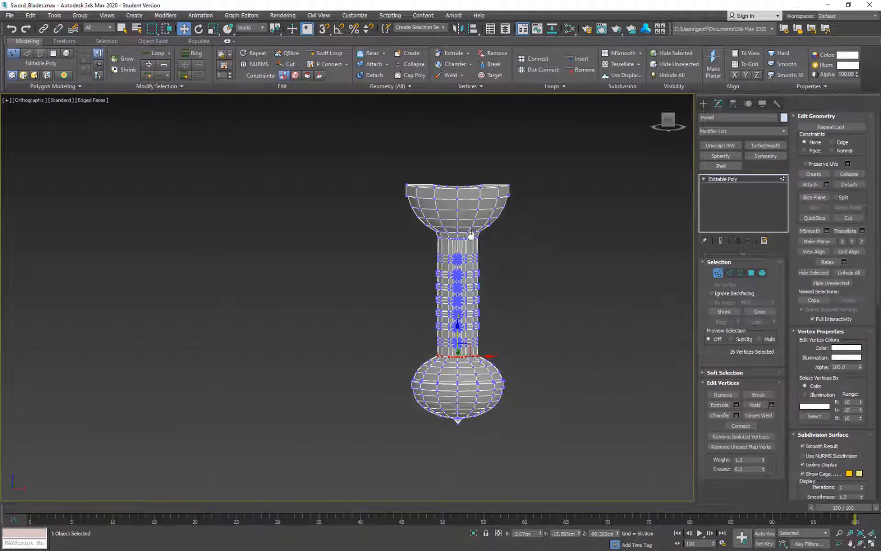
pyautogui.moveTo(502, 259); pyautogui.dragTo(447, 219, button='middle')
pyautogui.scroll(5, 446, 219)
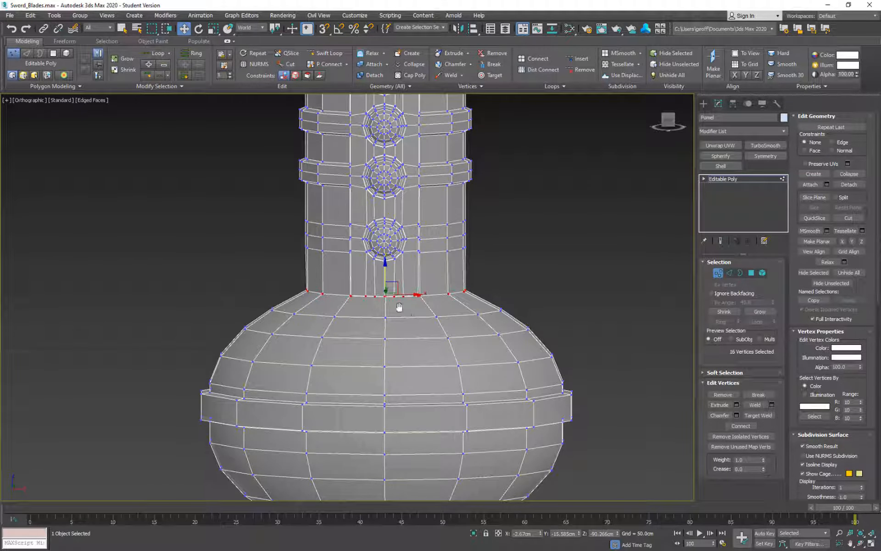
pyautogui.scroll(6, 403, 293)
pyautogui.keyDown('alt'); pyautogui.moveTo(500, 301); pyautogui.dragTo(507, 320, button='middle'); pyautogui.keyUp('alt')
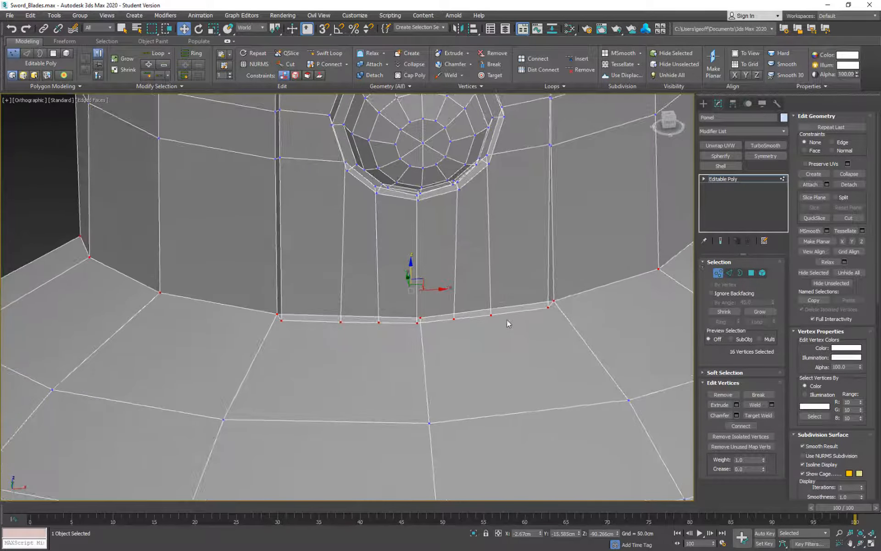
pyautogui.rightClick(540, 310)
pyautogui.click(514, 370)
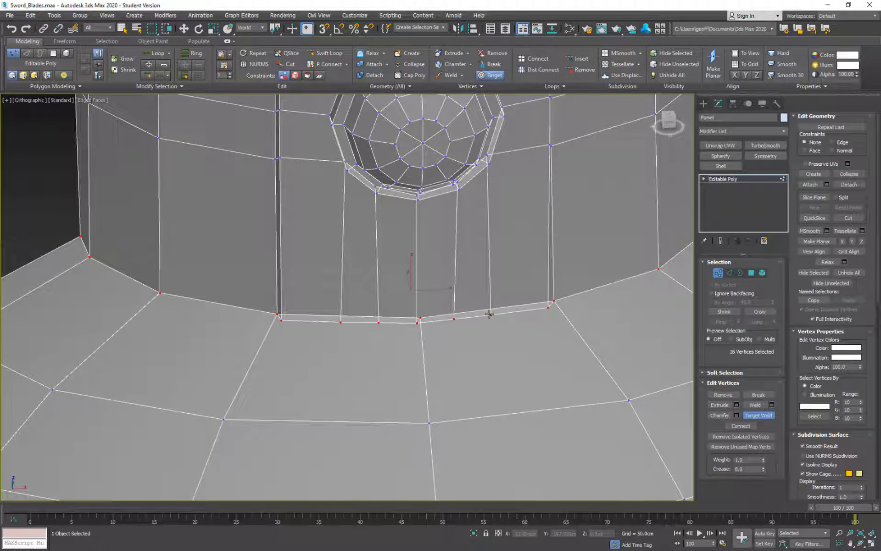
pyautogui.click(550, 309)
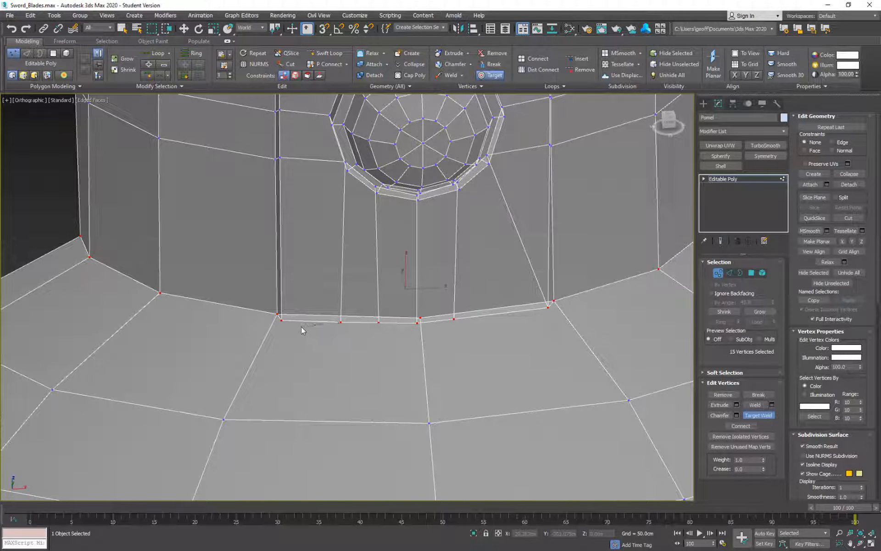
pyautogui.click(279, 321)
# Target-weld the two remaining inner vertices on the panel's bottom edge to its bottom centre vertex.
pyautogui.moveTo(449, 316); pyautogui.dragTo(424, 350, button='middle')
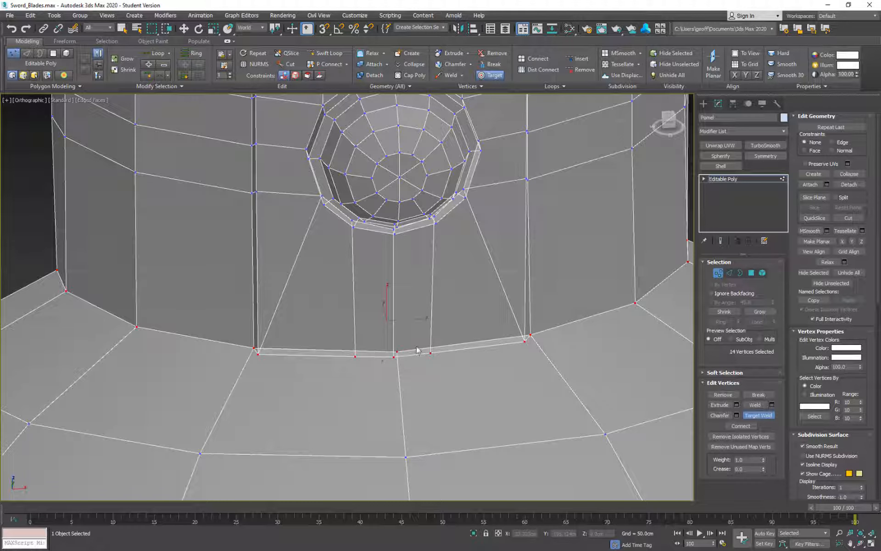
pyautogui.click(356, 356)
pyautogui.click(393, 357)
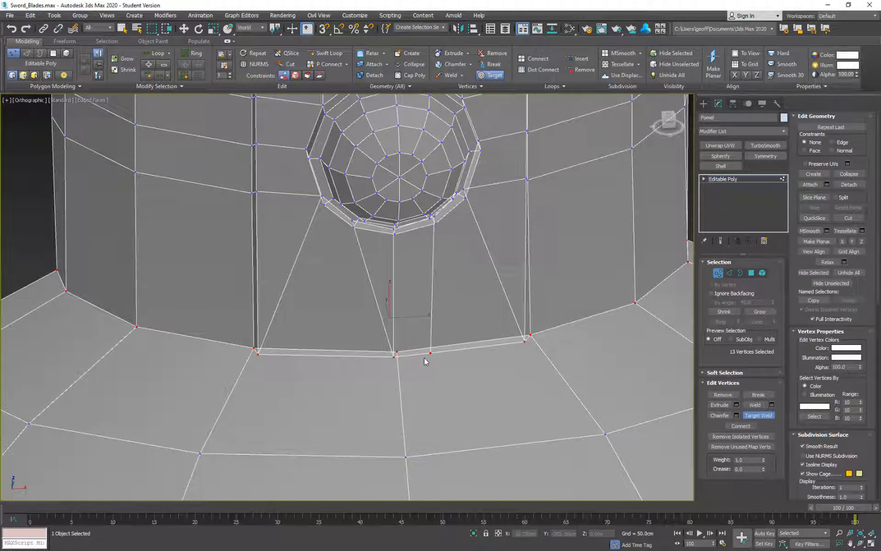
pyautogui.click(394, 357)
pyautogui.scroll(-5, 472, 374)
pyautogui.keyDown('alt'); pyautogui.moveTo(495, 342); pyautogui.dragTo(483, 345); pyautogui.keyUp('alt')
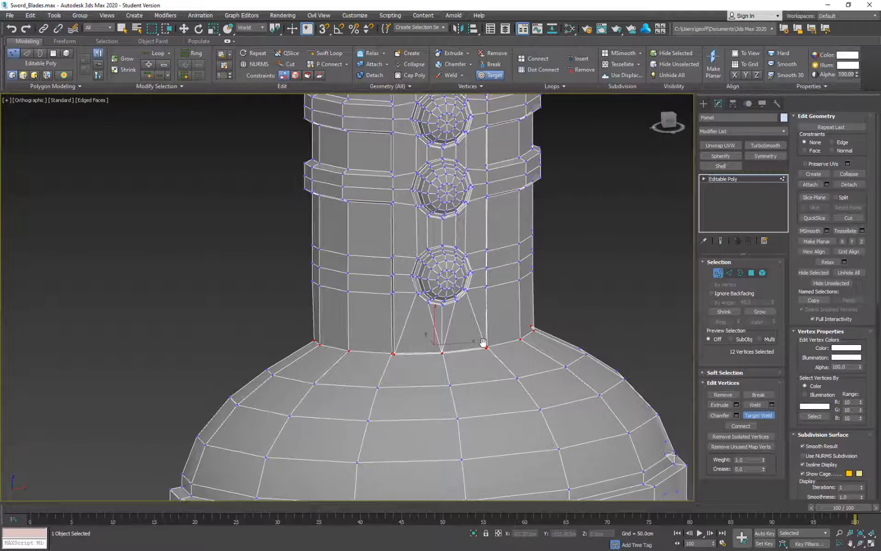
# Select the panel's two bottom edges below the lowest stud and move them down to a Z of about -91.73 cm.
pyautogui.click(730, 274)
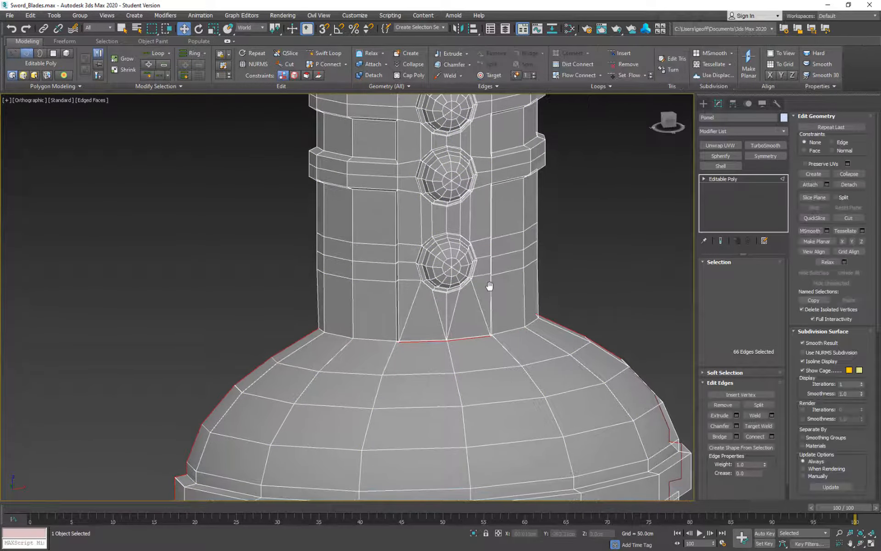
pyautogui.scroll(5, 480, 381)
pyautogui.click(471, 389)
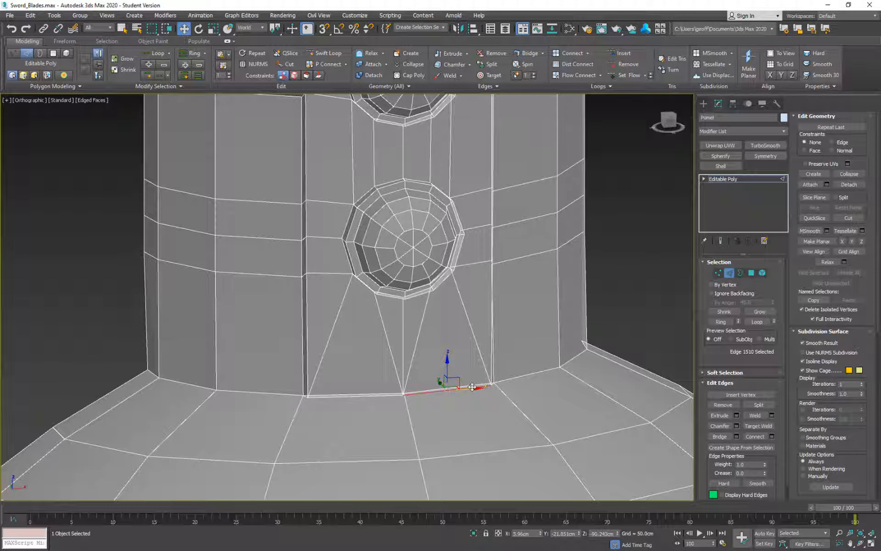
pyautogui.scroll(2, 441, 397)
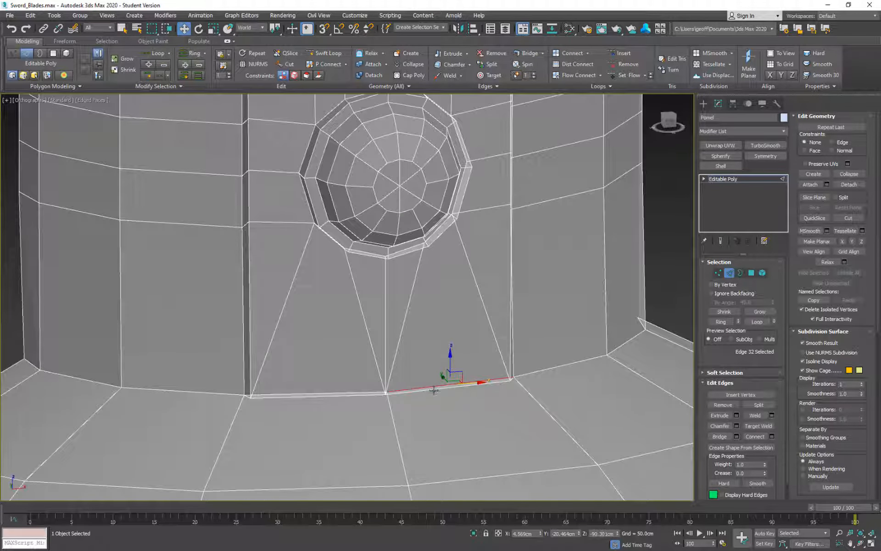
pyautogui.doubleClick(433, 391)
pyautogui.click(431, 390)
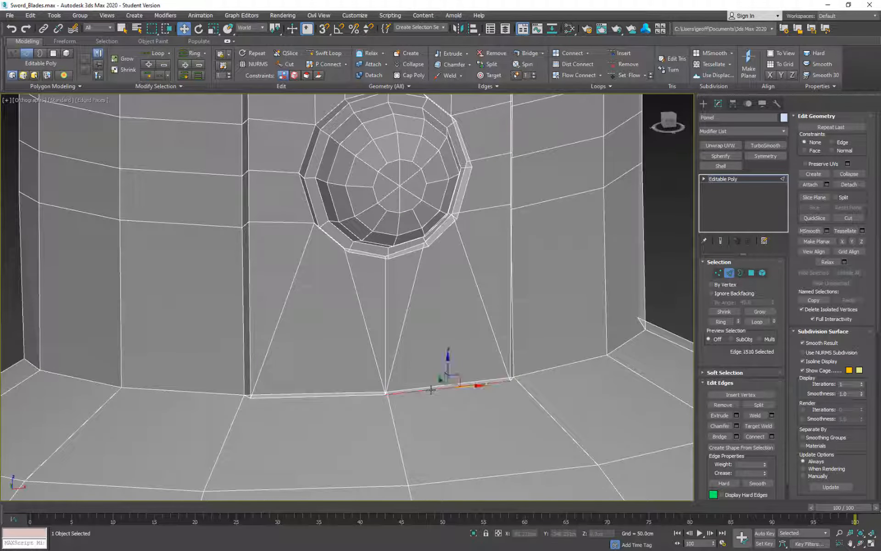
pyautogui.keyDown('ctrl'); pyautogui.click(359, 396); pyautogui.keyUp('ctrl')
pyautogui.keyDown('alt'); pyautogui.moveTo(469, 407); pyautogui.dragTo(523, 389, button='middle'); pyautogui.keyUp('alt')
pyautogui.moveTo(460, 329); pyautogui.dragTo(493, 254, button='middle')
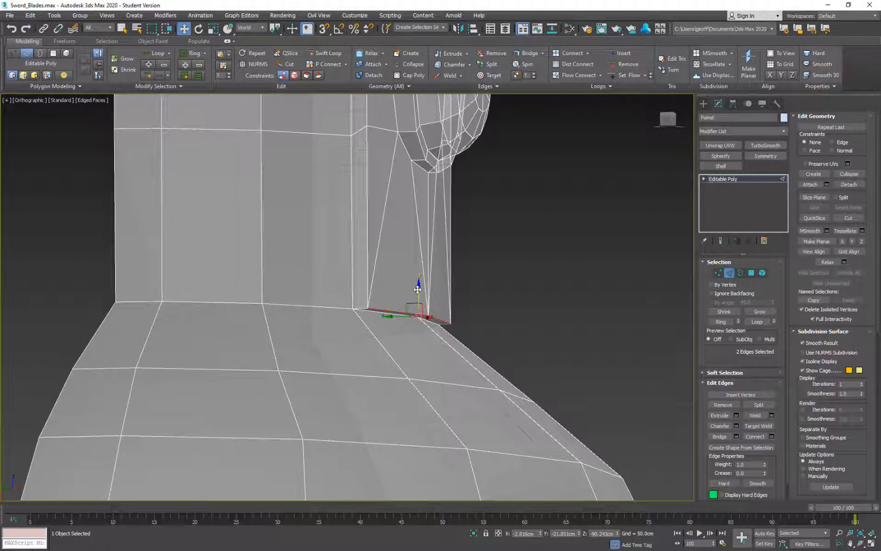
pyautogui.moveTo(417, 290); pyautogui.dragTo(417, 304)
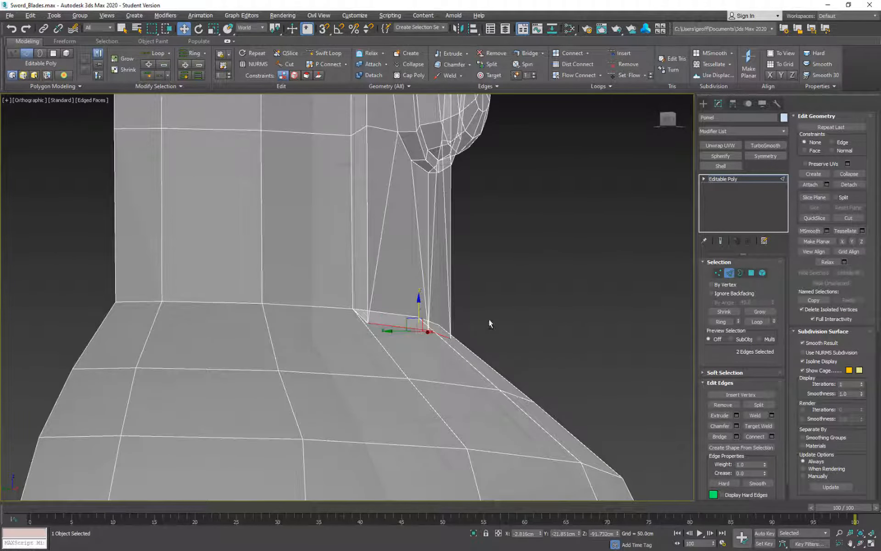
pyautogui.moveTo(489, 324)
pyautogui.keyDown('alt'); pyautogui.mouseDown(button='middle')
pyautogui.moveTo(505, 347)
pyautogui.moveTo(484, 338)
pyautogui.mouseUp(button='middle'); pyautogui.keyUp('alt')
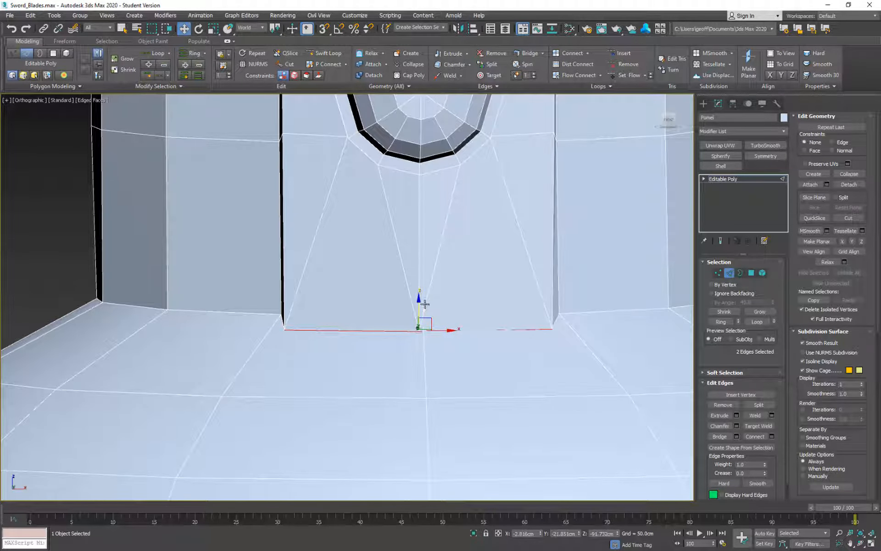
pyautogui.moveTo(418, 308)
pyautogui.mouseDown()
pyautogui.moveTo(420, 295)
pyautogui.moveTo(421, 307)
pyautogui.mouseUp()
# Change the pommel's object color to purple.
pyautogui.click(784, 120)
pyautogui.click(479, 271)
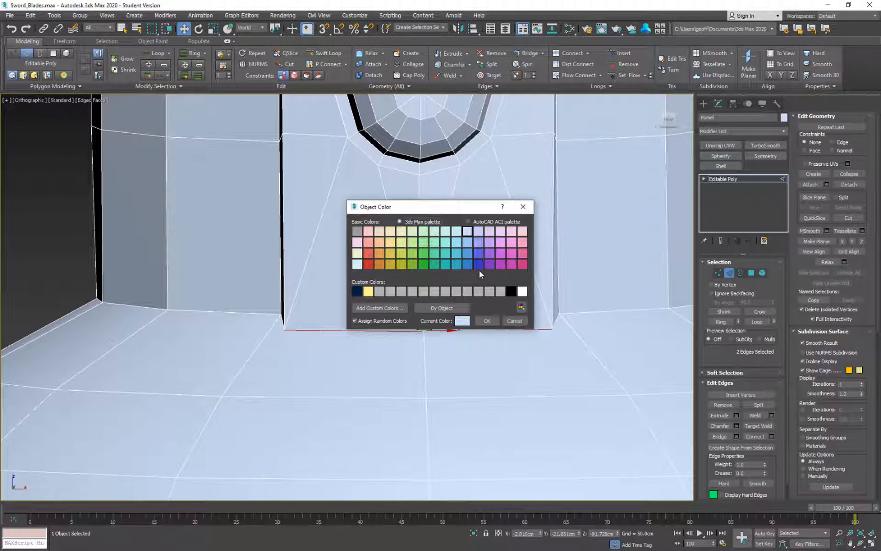
pyautogui.click(485, 319)
# Fine-tune the height of the panel's two bottom edges to a Z of about -91.56 cm, against the pommel's surface.
pyautogui.keyDown('alt'); pyautogui.moveTo(437, 373); pyautogui.dragTo(435, 321, button='middle'); pyautogui.keyUp('alt')
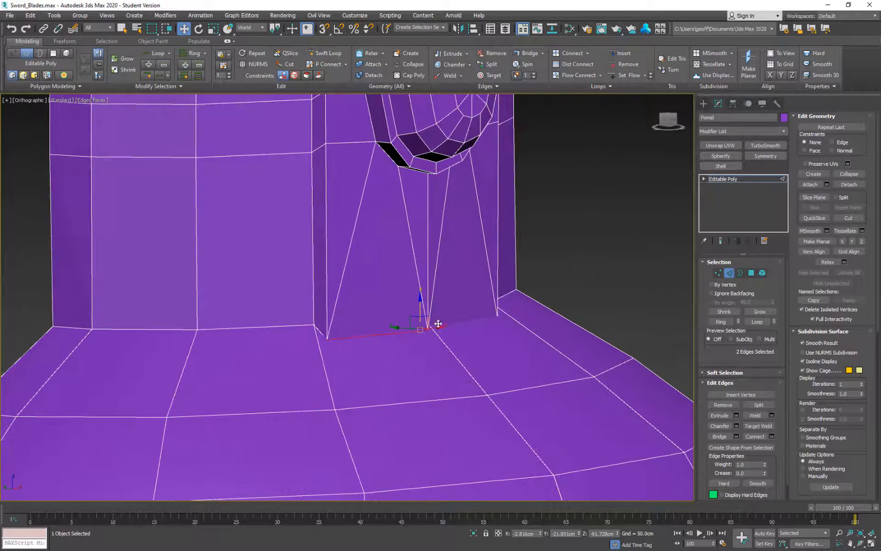
pyautogui.moveTo(415, 292); pyautogui.dragTo(409, 306)
pyautogui.keyDown('alt'); pyautogui.moveTo(513, 347); pyautogui.dragTo(483, 344, button='middle'); pyautogui.keyUp('alt')
pyautogui.scroll(3, 423, 334)
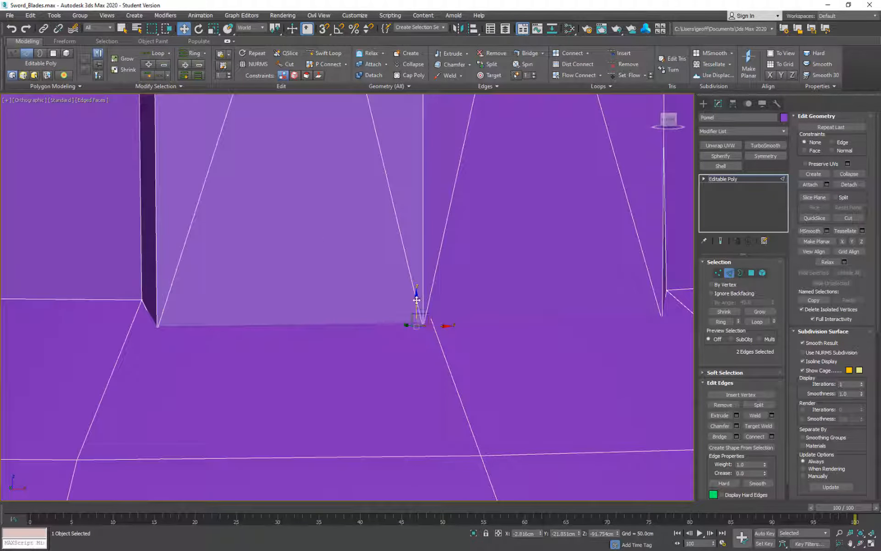
pyautogui.scroll(-5, 514, 353)
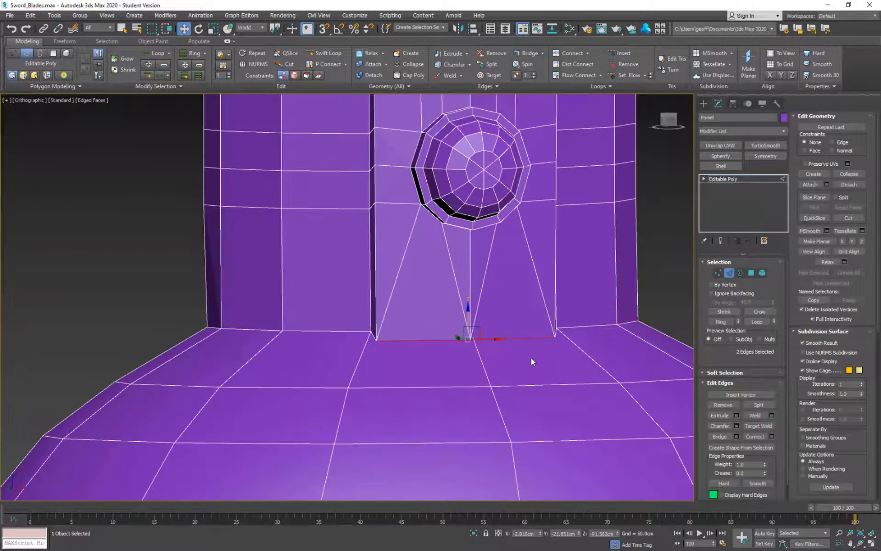
pyautogui.keyDown('alt'); pyautogui.moveTo(531, 362); pyautogui.dragTo(483, 367, button='middle'); pyautogui.keyUp('alt')
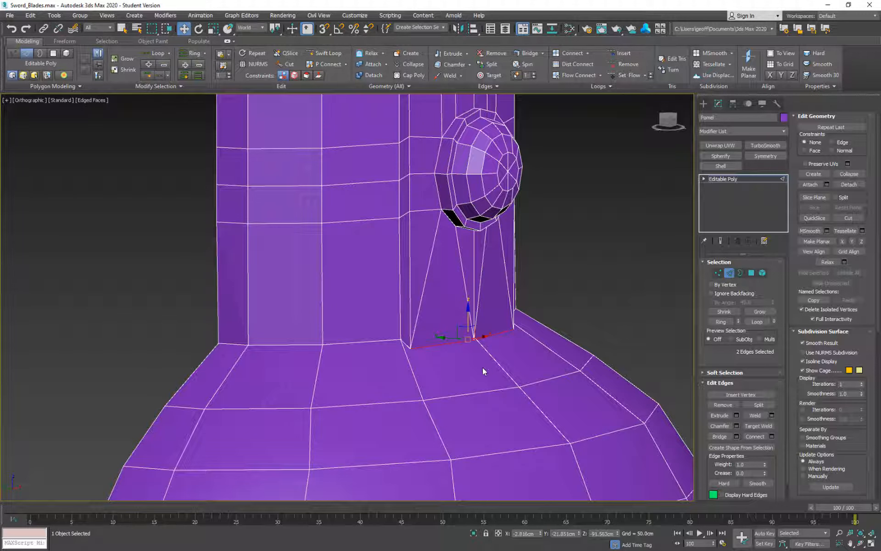
# Connect the ring of edges around the top of the pommel bulb with one segment, slid up to the panel's bottom edges.
pyautogui.click(412, 368)
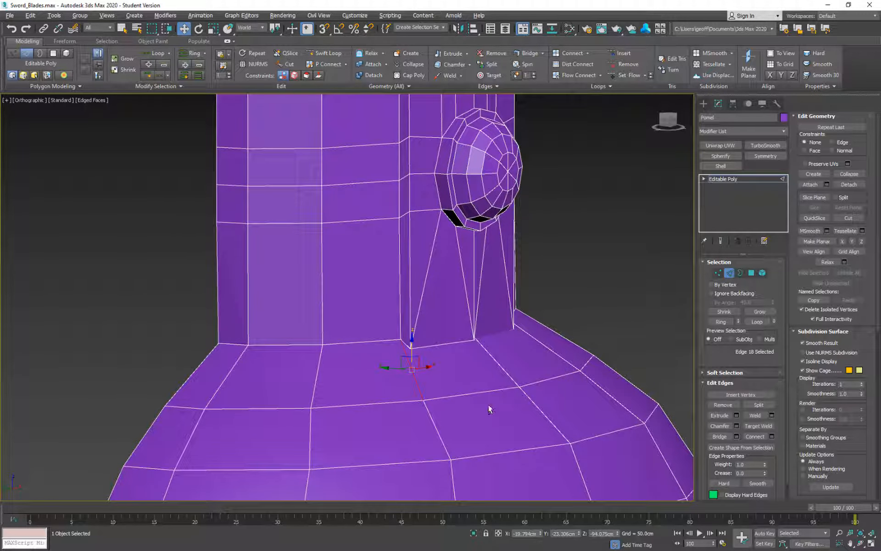
pyautogui.hotkey('alt', 'r')
pyautogui.keyDown('alt'); pyautogui.moveTo(546, 387); pyautogui.dragTo(505, 381, button='middle'); pyautogui.keyUp('alt')
pyautogui.rightClick(500, 374)
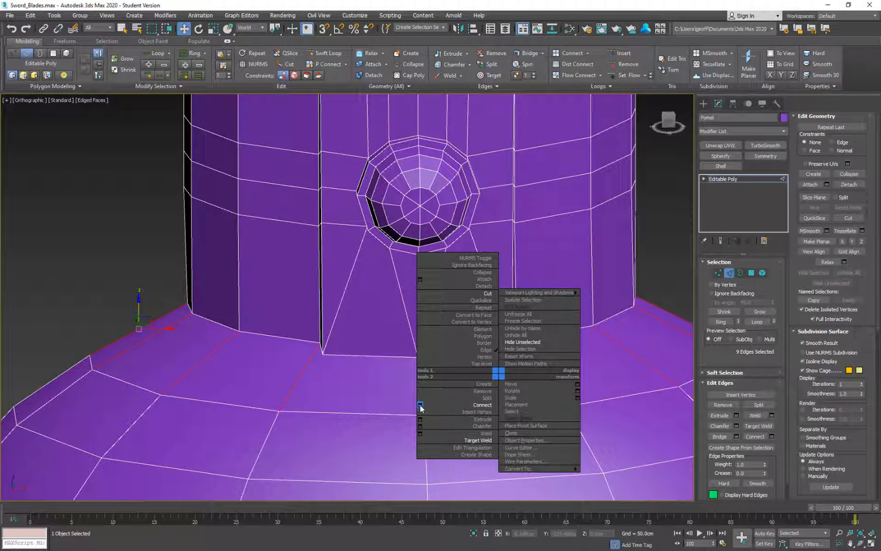
pyautogui.click(420, 405)
pyautogui.keyDown('alt'); pyautogui.moveTo(458, 410); pyautogui.dragTo(495, 390, button='middle'); pyautogui.keyUp('alt')
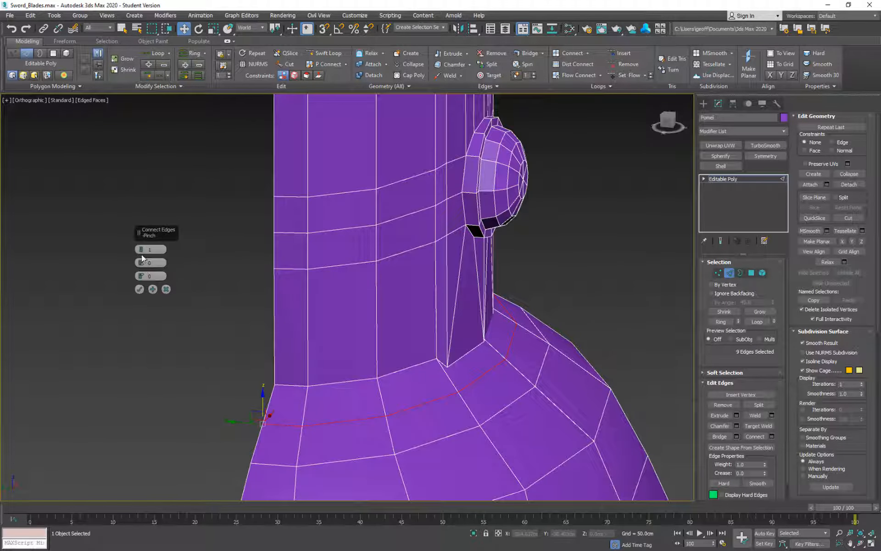
pyautogui.moveTo(142, 265); pyautogui.dragTo(166, 398)
pyautogui.keyDown('alt'); pyautogui.moveTo(445, 366); pyautogui.dragTo(427, 414, button='middle'); pyautogui.keyUp('alt')
pyautogui.click(139, 289)
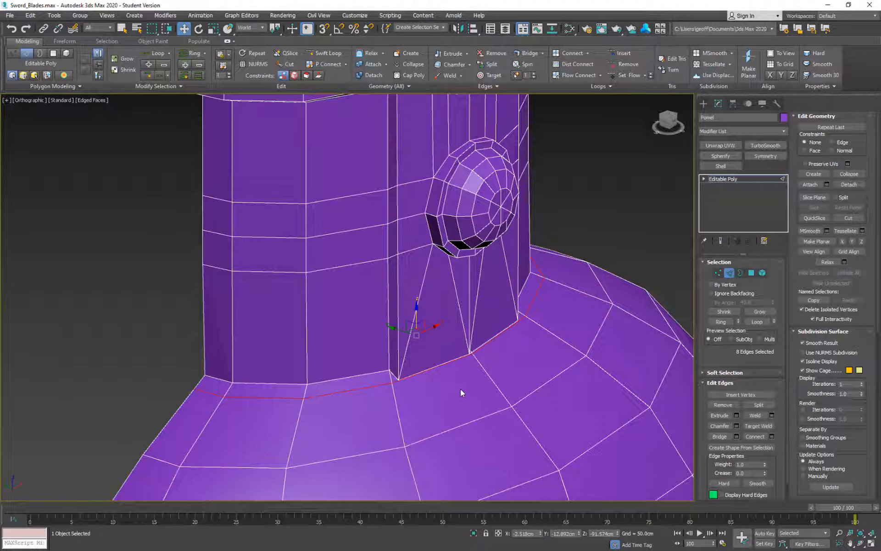
# Turn on see-through display and select the panel's bottom centre vertex together with the adjacent vertex on the new edge loop.
pyautogui.keyDown('alt'); pyautogui.moveTo(461, 389); pyautogui.dragTo(457, 351, button='middle'); pyautogui.keyUp('alt')
pyautogui.hotkey('alt', 'x')
pyautogui.keyDown('alt'); pyautogui.moveTo(474, 385); pyautogui.dragTo(491, 370, button='middle'); pyautogui.keyUp('alt')
pyautogui.scroll(6, 417, 368)
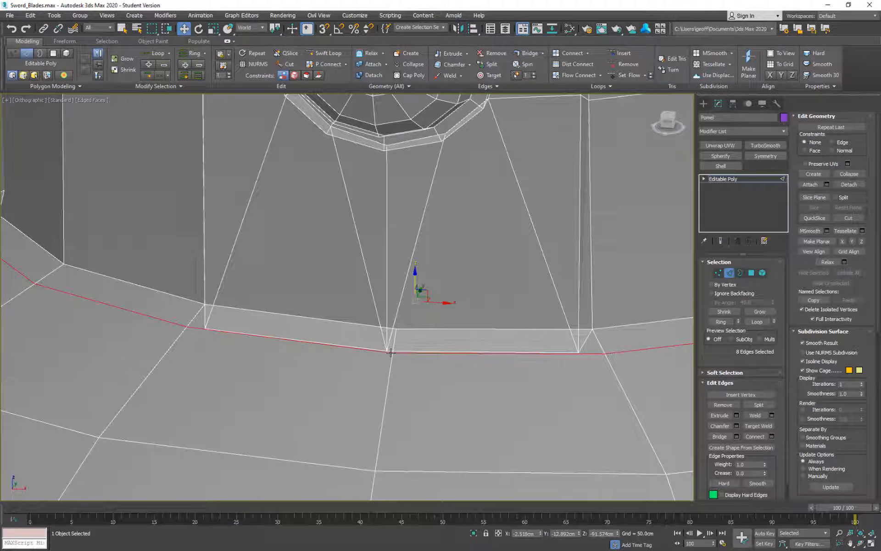
pyautogui.click(715, 272)
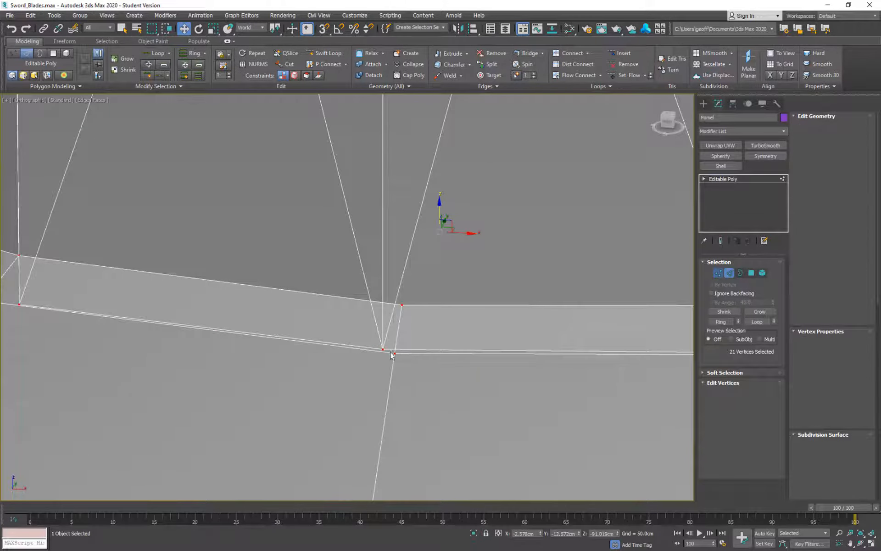
pyautogui.click(395, 352)
pyautogui.keyDown('ctrl'); pyautogui.click(395, 352); pyautogui.keyUp('ctrl')
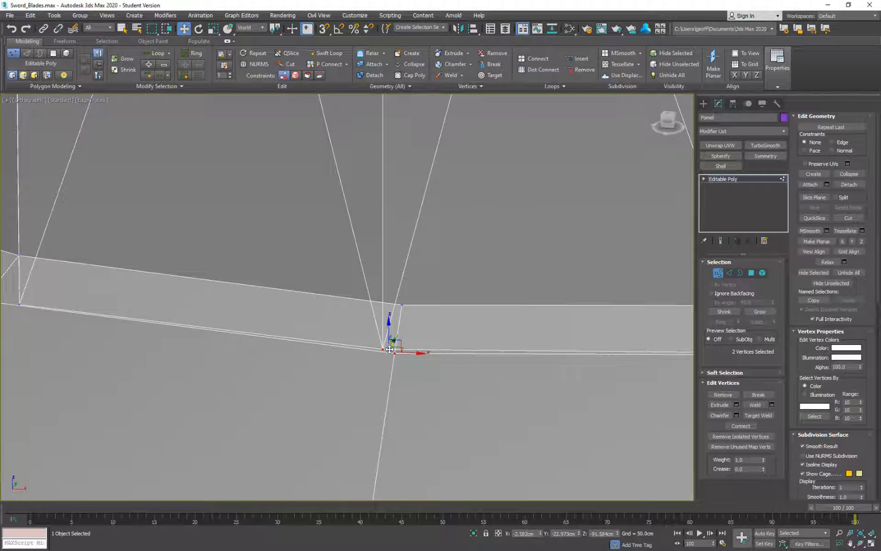
pyautogui.scroll(-3, 487, 349)
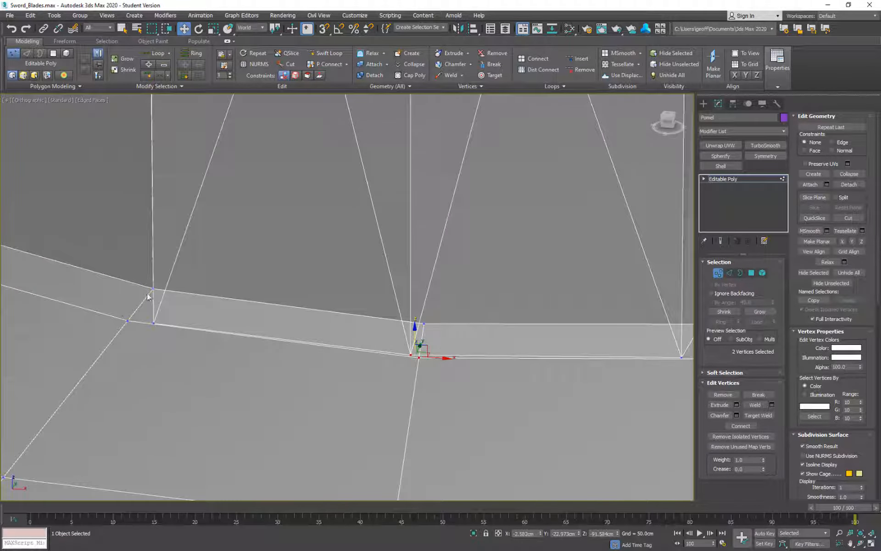
# Delete the two narrow polygons of the bulb's top band that lie behind the panel's bottom edge.
pyautogui.press('4')
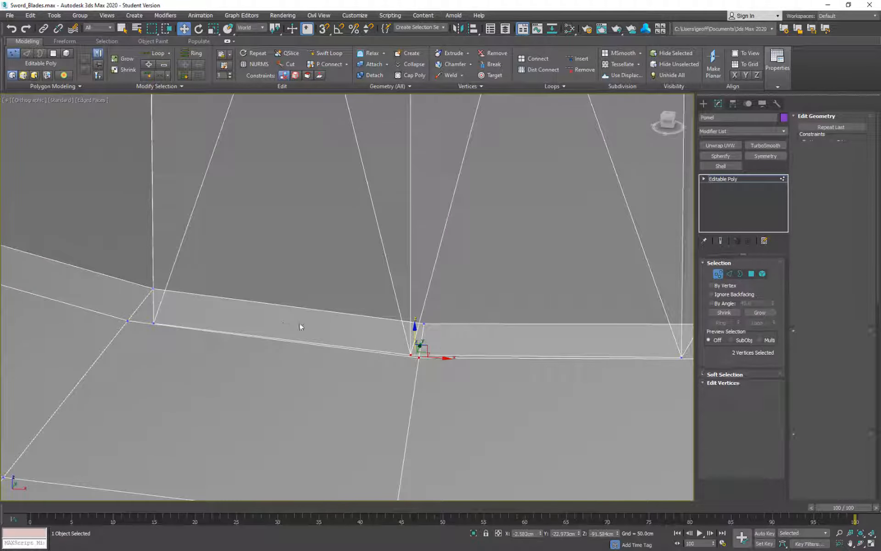
pyautogui.click(150, 315)
pyautogui.moveTo(528, 387); pyautogui.dragTo(348, 360, button='middle')
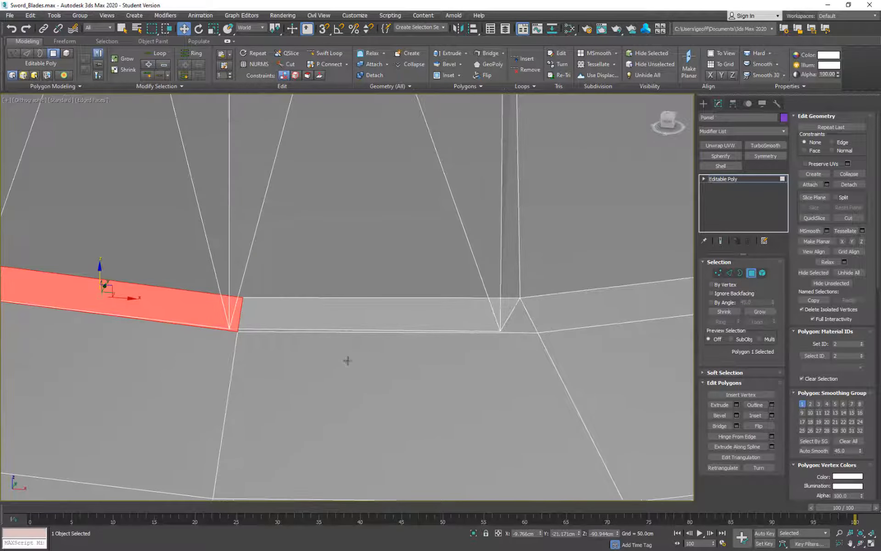
pyautogui.keyDown('ctrl'); pyautogui.click(509, 322); pyautogui.keyUp('ctrl')
pyautogui.scroll(-3, 616, 339)
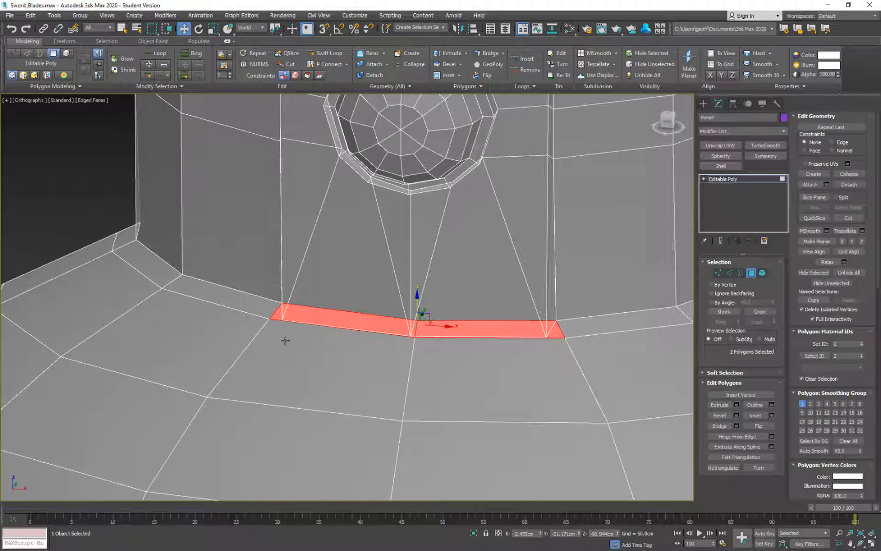
pyautogui.moveTo(509, 331); pyautogui.dragTo(485, 369, button='middle')
pyautogui.scroll(3, 486, 369)
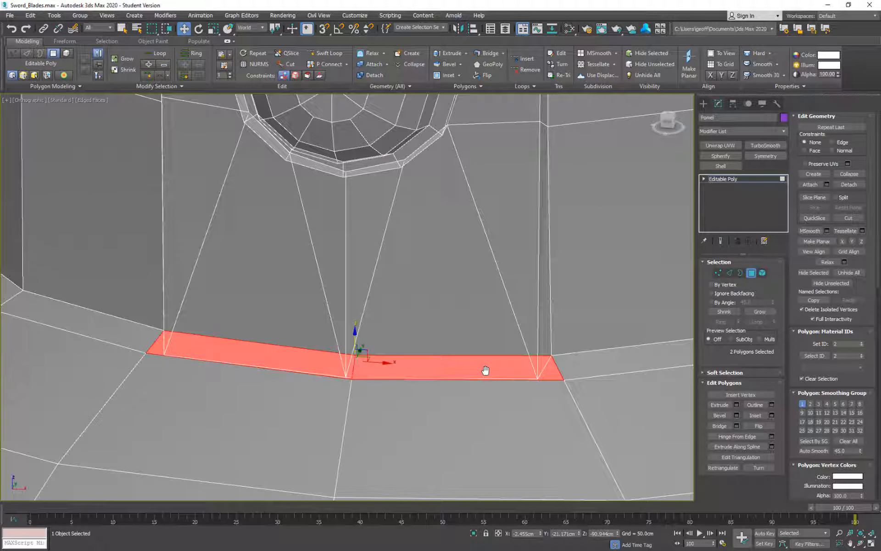
pyautogui.press('Delete')
pyautogui.moveTo(294, 358); pyautogui.dragTo(268, 325, button='middle')
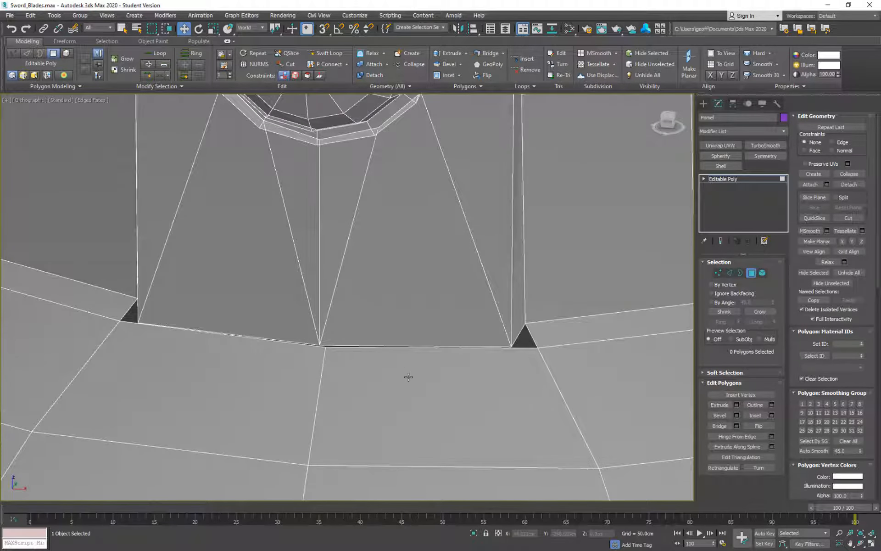
# Target-weld the new edge loop's vertices on the bulb onto the panel's bottom centre and both bottom corner vertices, closing the triangular gaps.
pyautogui.press('1')
pyautogui.rightClick(576, 343)
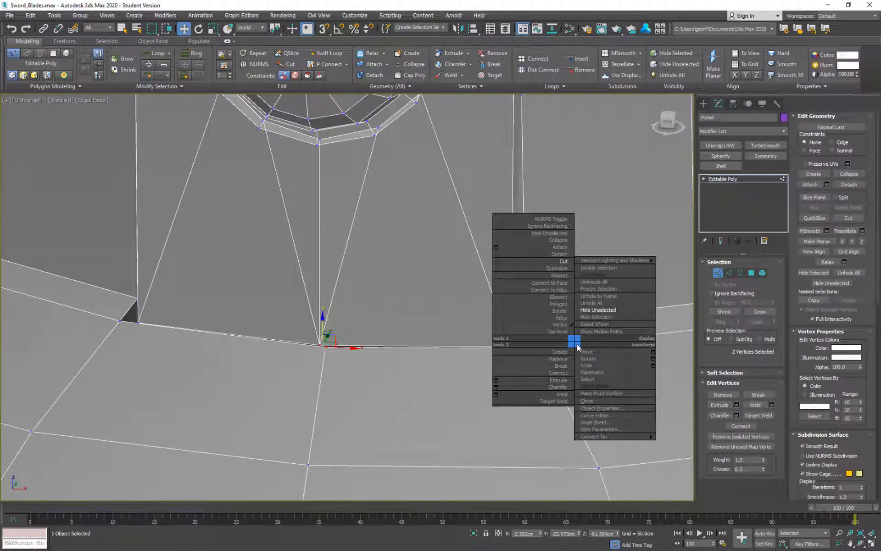
pyautogui.click(553, 401)
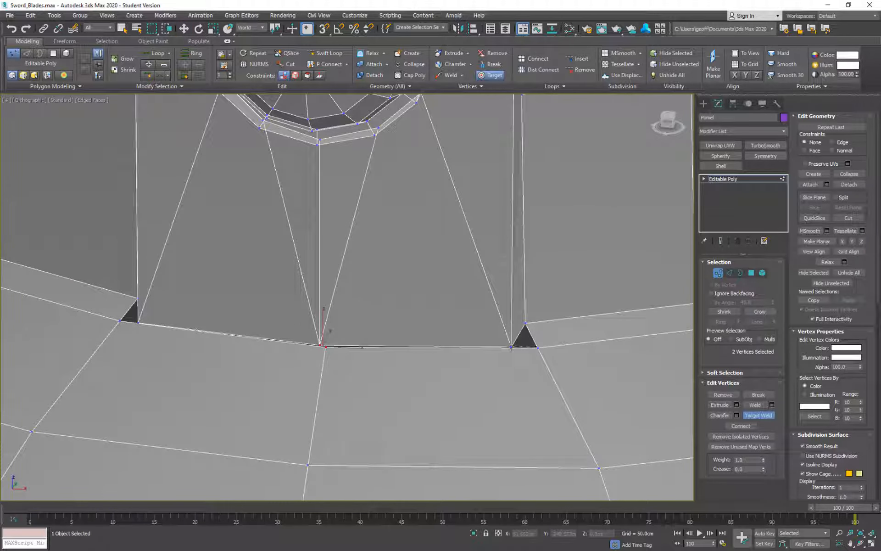
pyautogui.click(510, 347)
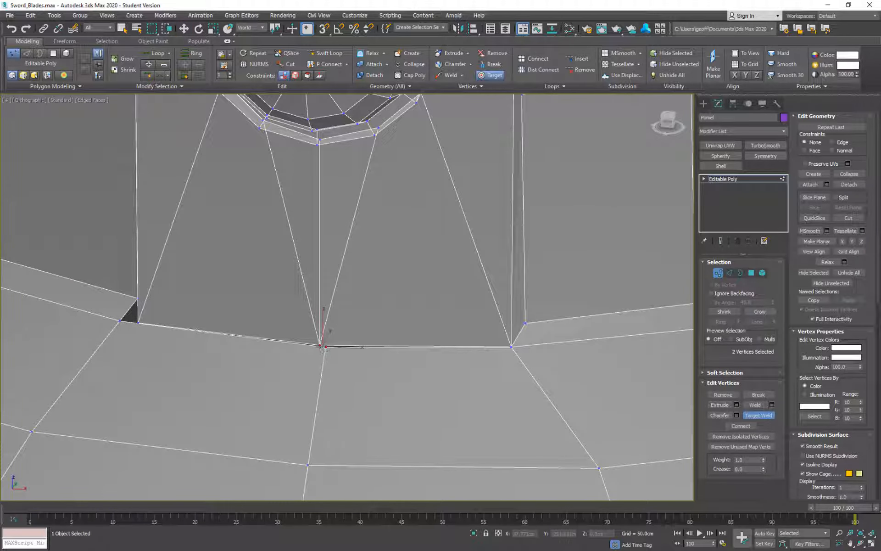
pyautogui.moveTo(140, 334); pyautogui.dragTo(347, 382, button='middle')
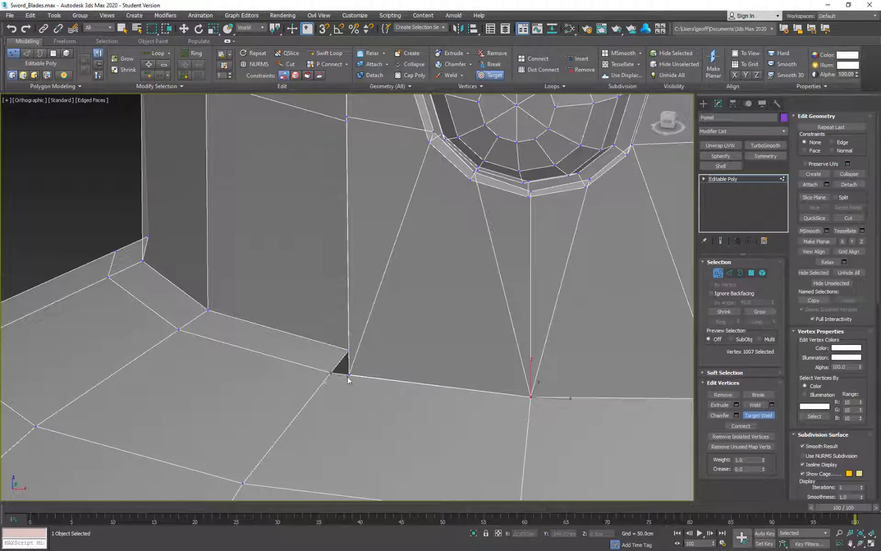
pyautogui.click(349, 376)
# Turn off see-through display for the pommel and hide the wireframe edges.
pyautogui.scroll(-6, 460, 413)
pyautogui.moveTo(586, 417)
pyautogui.mouseDown(button='middle')
pyautogui.moveTo(395, 342)
pyautogui.moveTo(498, 332)
pyautogui.moveTo(407, 321)
pyautogui.moveTo(350, 335)
pyautogui.moveTo(410, 340)
pyautogui.moveTo(392, 375)
pyautogui.moveTo(494, 371)
pyautogui.moveTo(388, 368)
pyautogui.moveTo(417, 379)
pyautogui.moveTo(449, 411)
pyautogui.moveTo(315, 391)
pyautogui.moveTo(283, 376)
pyautogui.moveTo(358, 364)
pyautogui.moveTo(435, 375)
pyautogui.moveTo(362, 338)
pyautogui.moveTo(437, 344)
pyautogui.moveTo(402, 338)
pyautogui.moveTo(413, 376)
pyautogui.moveTo(419, 360)
pyautogui.mouseUp(button='middle')
pyautogui.press('F4')
pyautogui.hotkey('alt', 'x')
# Leave vertex editing and examine the handle's joints with the crescent head and the lower bulb from several angles.
pyautogui.scroll(-3, 362, 339)
pyautogui.scroll(5, 407, 339)
pyautogui.scroll(3, 419, 359)
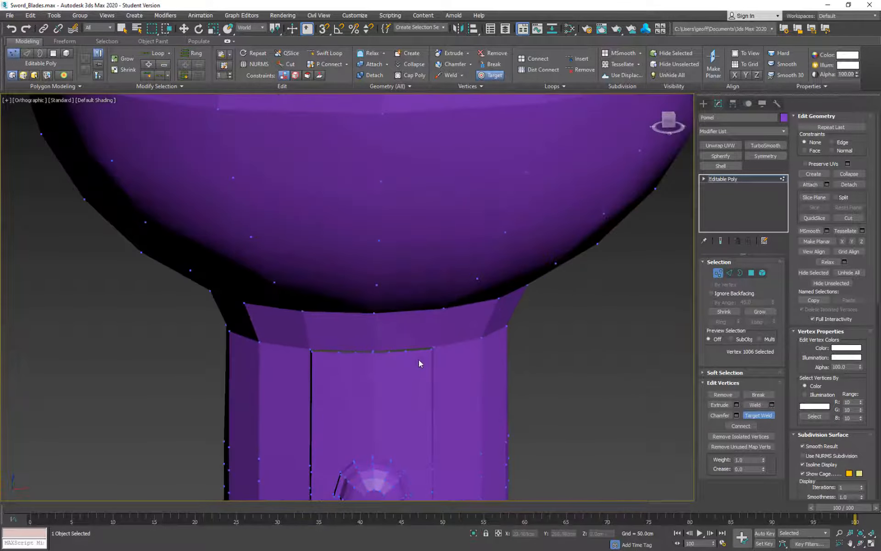
pyautogui.scroll(-3, 452, 273)
pyautogui.keyDown('alt'); pyautogui.moveTo(442, 168); pyautogui.dragTo(461, 204, button='middle'); pyautogui.keyUp('alt')
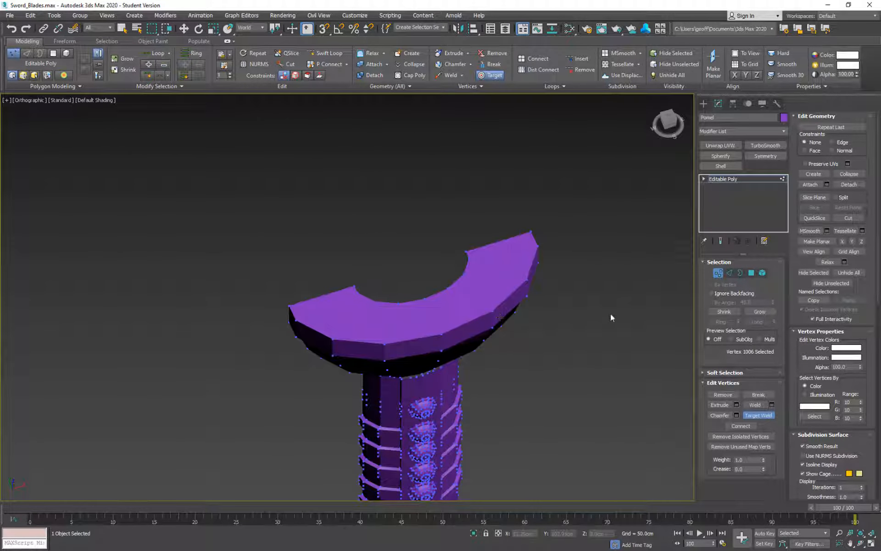
pyautogui.keyDown('alt'); pyautogui.moveTo(610, 318); pyautogui.dragTo(537, 340, button='middle'); pyautogui.keyUp('alt')
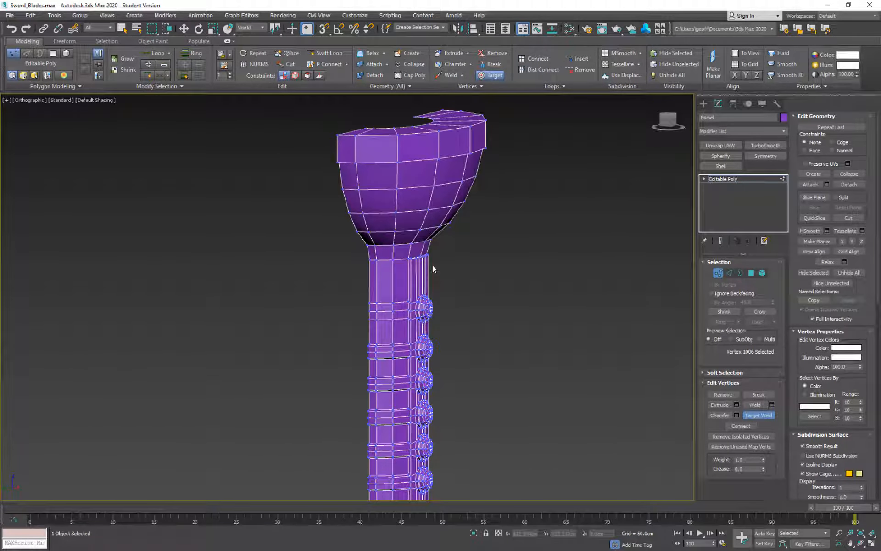
pyautogui.keyDown('alt'); pyautogui.moveTo(433, 265); pyautogui.dragTo(389, 277, button='middle'); pyautogui.keyUp('alt')
pyautogui.moveTo(390, 277); pyautogui.dragTo(389, 377, button='middle')
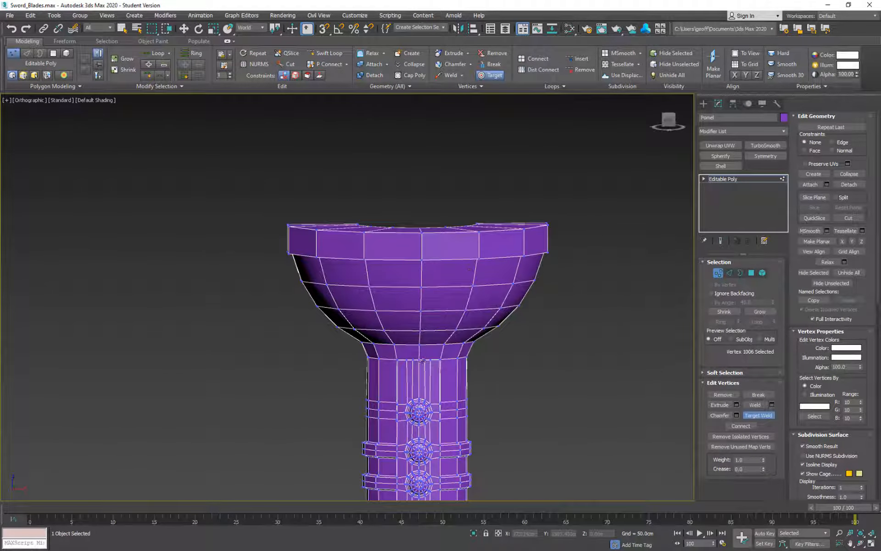
pyautogui.scroll(4, 407, 329)
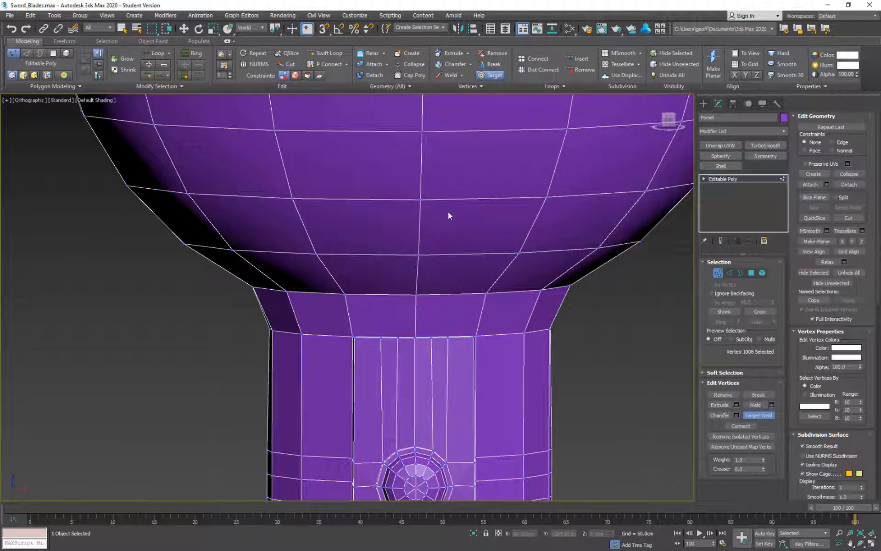
pyautogui.scroll(-5, 441, 202)
pyautogui.keyDown('alt'); pyautogui.moveTo(437, 196); pyautogui.dragTo(471, 261, button='middle'); pyautogui.keyUp('alt')
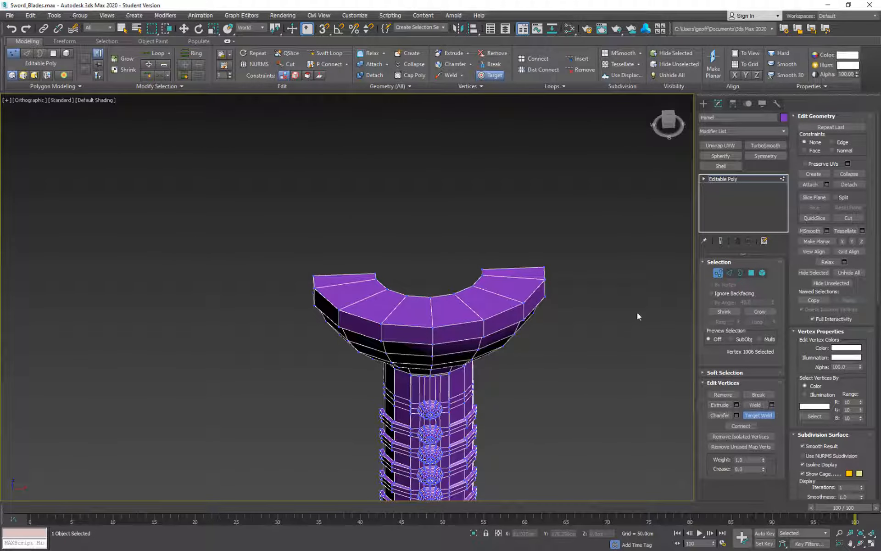
pyautogui.click(718, 275)
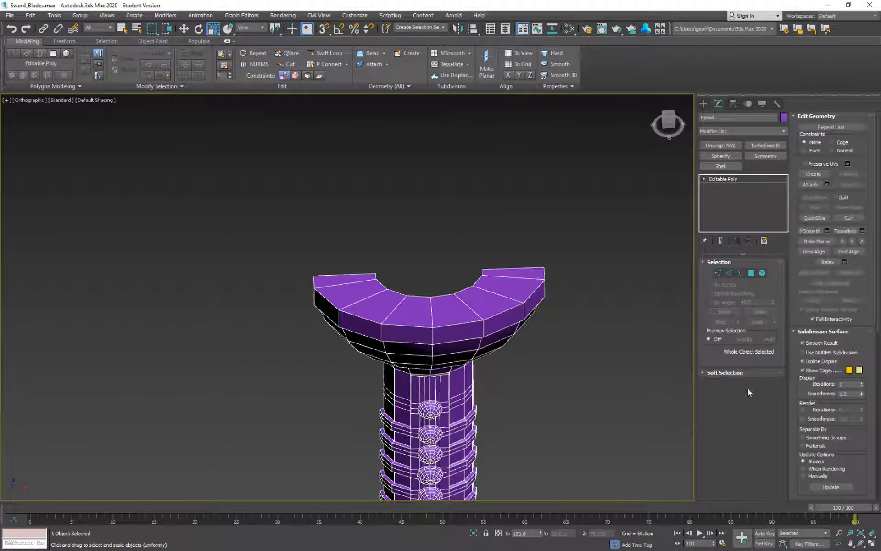
pyautogui.keyDown('alt'); pyautogui.moveTo(543, 347); pyautogui.dragTo(544, 305, button='middle'); pyautogui.keyUp('alt')
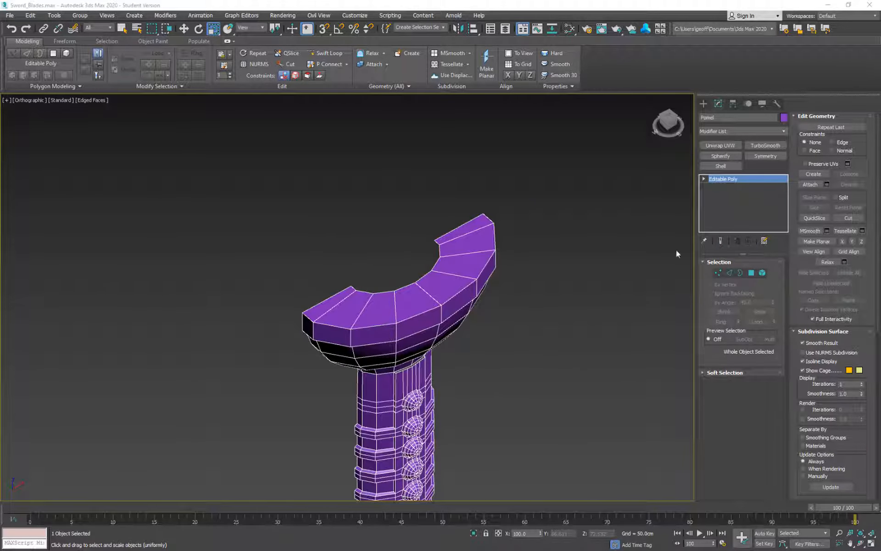
pyautogui.keyDown('alt'); pyautogui.moveTo(552, 278); pyautogui.dragTo(520, 149, button='middle'); pyautogui.keyUp('alt')
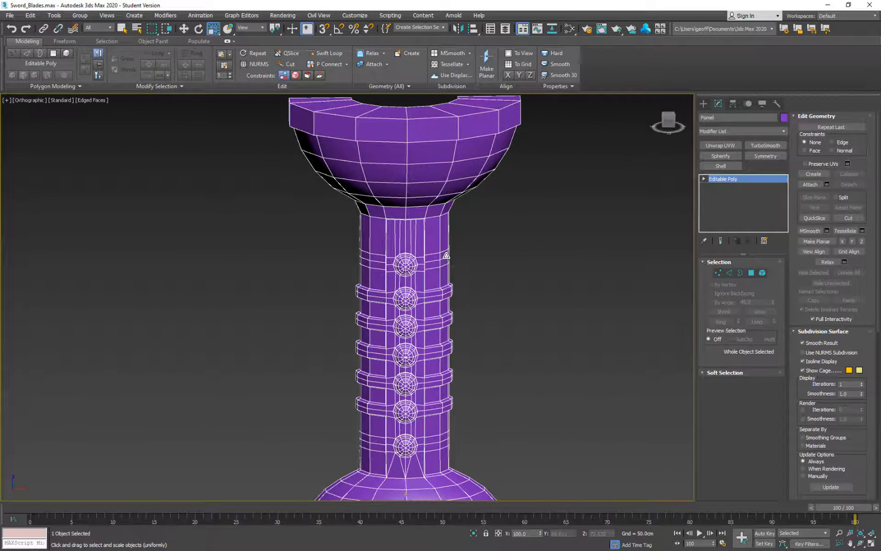
pyautogui.keyDown('alt'); pyautogui.moveTo(445, 255); pyautogui.dragTo(403, 223, button='middle'); pyautogui.keyUp('alt')
pyautogui.scroll(3, 403, 223)
pyautogui.keyDown('alt'); pyautogui.moveTo(458, 218); pyautogui.dragTo(458, 254, button='middle'); pyautogui.keyUp('alt')
pyautogui.scroll(-2, 454, 238)
pyautogui.moveTo(462, 408); pyautogui.dragTo(495, 177, button='middle')
pyautogui.moveTo(492, 324)
pyautogui.keyDown('alt'); pyautogui.mouseDown(button='middle')
pyautogui.moveTo(476, 315)
pyautogui.moveTo(474, 301)
pyautogui.moveTo(456, 301)
pyautogui.moveTo(486, 313)
pyautogui.mouseUp(button='middle'); pyautogui.keyUp('alt')
pyautogui.scroll(5, 476, 345)
# Collapse the two middle edges along the studded panel's top into a single centre vertex.
pyautogui.click(730, 274)
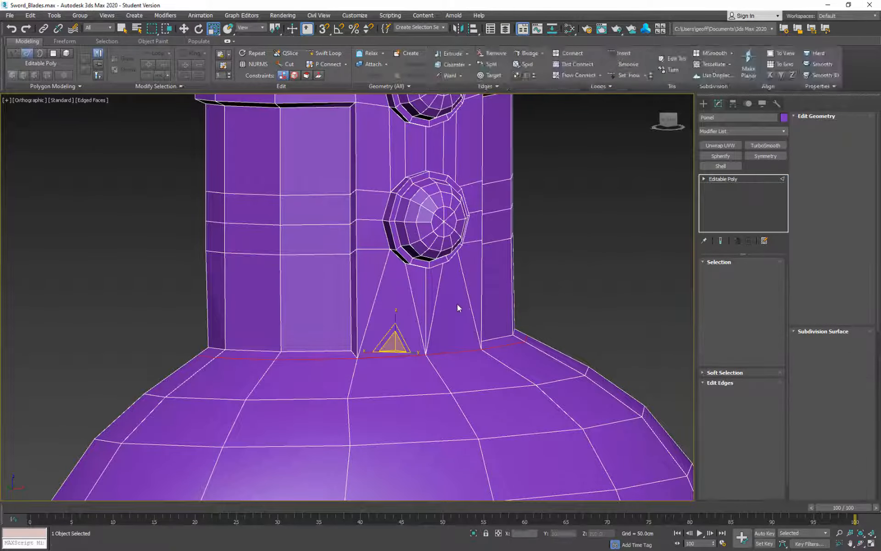
pyautogui.click(426, 296)
pyautogui.moveTo(527, 281)
pyautogui.keyDown('alt'); pyautogui.mouseDown(button='middle')
pyautogui.moveTo(500, 282)
pyautogui.moveTo(512, 284)
pyautogui.mouseUp(button='middle'); pyautogui.keyUp('alt')
pyautogui.scroll(-4, 513, 283)
pyautogui.moveTo(482, 184); pyautogui.dragTo(464, 294, button='middle')
pyautogui.scroll(5, 455, 225)
pyautogui.keyDown('alt'); pyautogui.moveTo(455, 225); pyautogui.dragTo(431, 222, button='middle'); pyautogui.keyUp('alt')
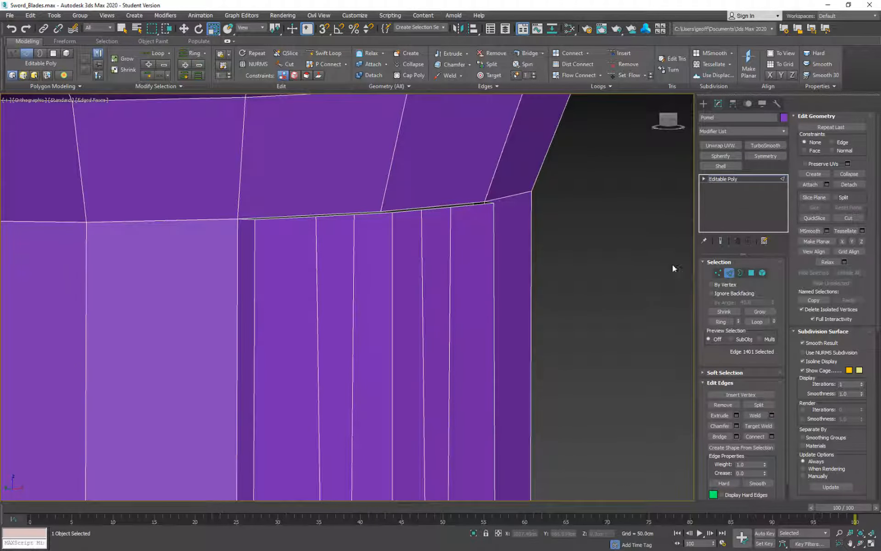
pyautogui.click(463, 206)
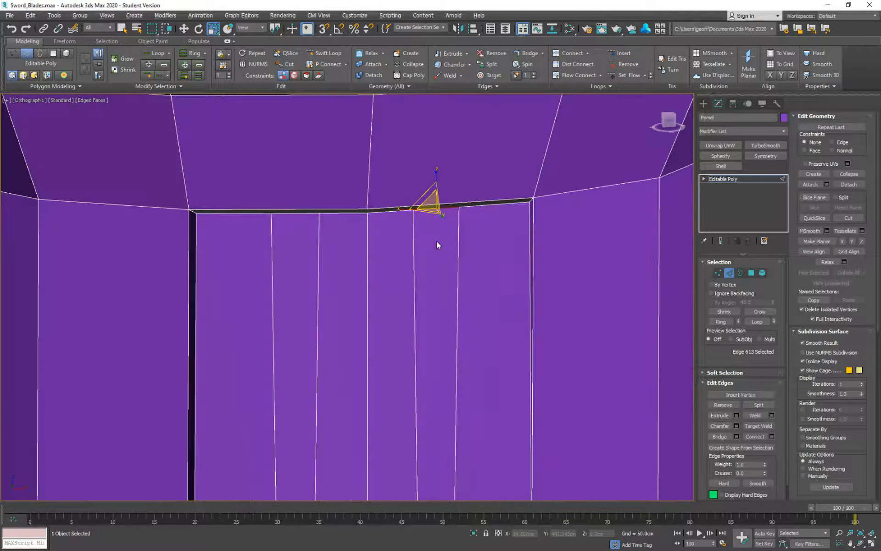
pyautogui.keyDown('alt'); pyautogui.moveTo(440, 207); pyautogui.dragTo(437, 241, button='middle'); pyautogui.keyUp('alt')
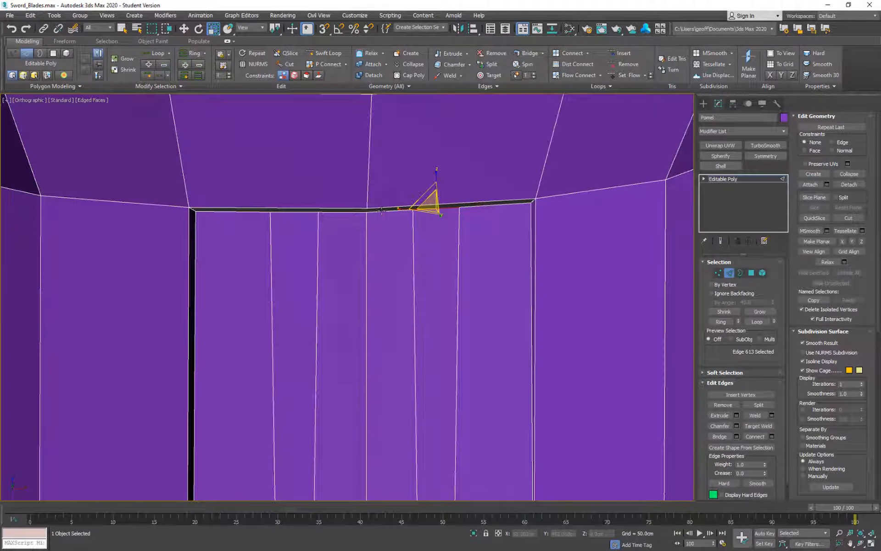
pyautogui.click(362, 213)
pyautogui.keyDown('ctrl'); pyautogui.click(361, 213); pyautogui.keyUp('ctrl')
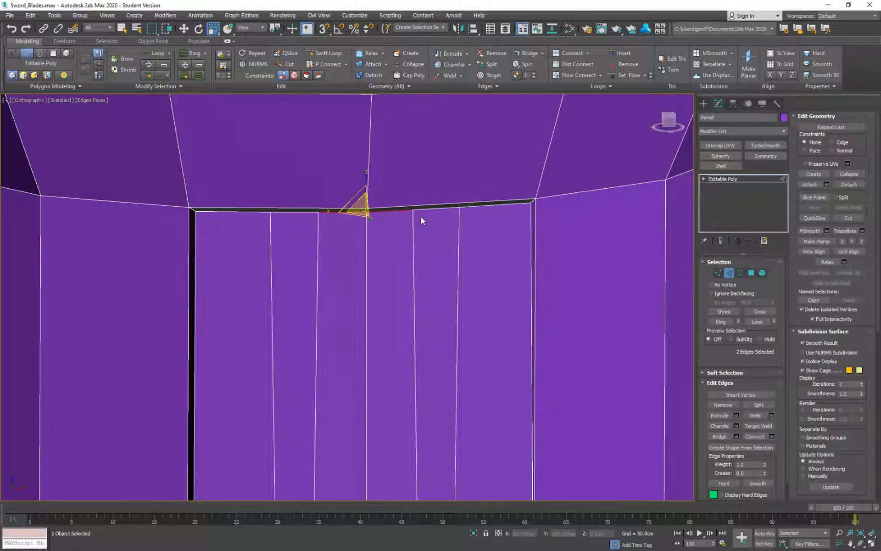
pyautogui.click(849, 175)
# Try to collapse the outermost edge at one end of the panel's top, and undo it.
pyautogui.rightClick(551, 242)
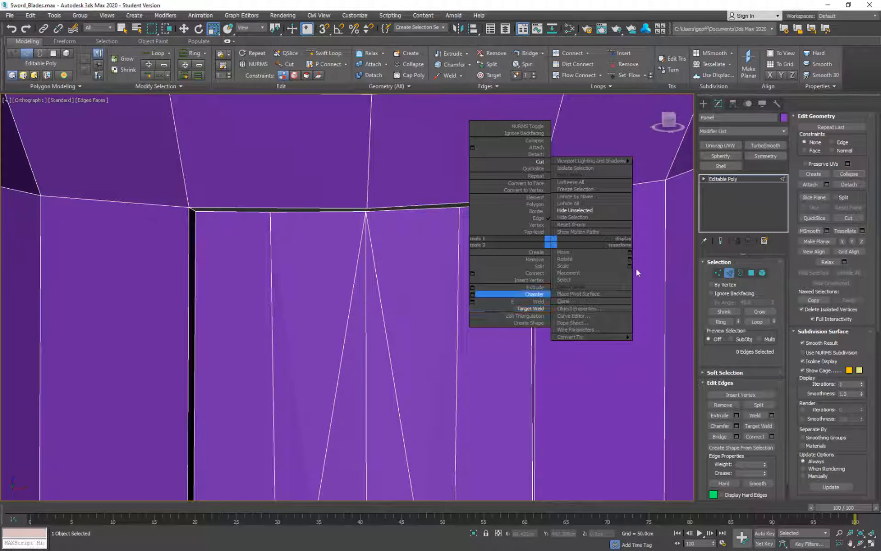
pyautogui.click(237, 216)
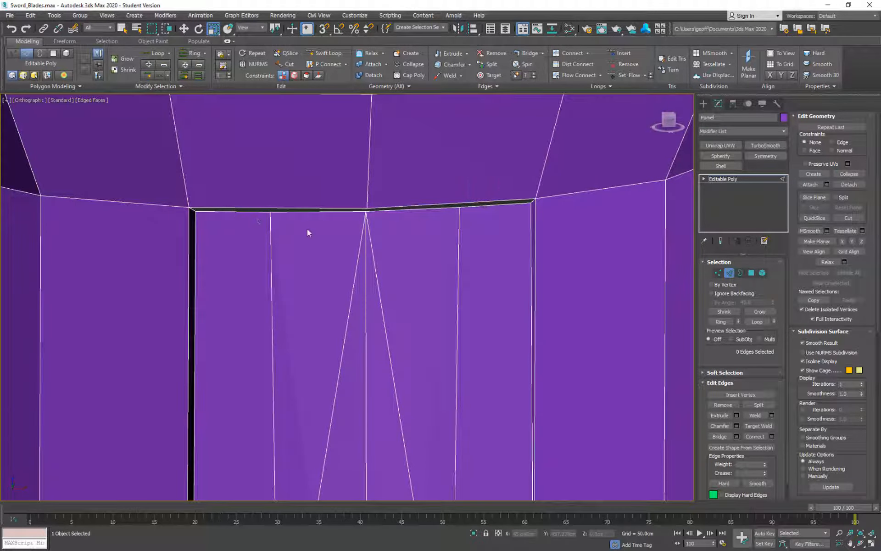
pyautogui.click(232, 210)
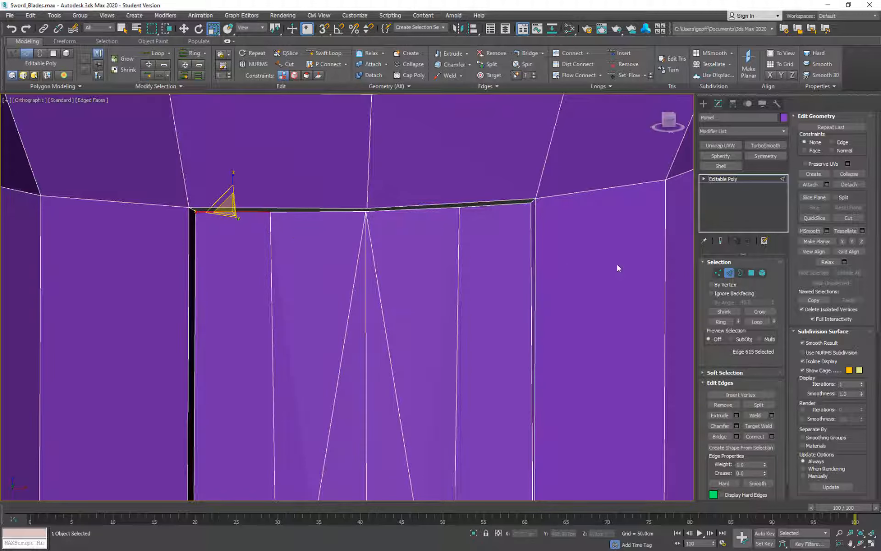
pyautogui.click(849, 176)
pyautogui.hotkey('ctrl', 'z')
# Target-weld the two remaining intermediate vertices of the panel's top edge onto their nearest top corner vertices.
pyautogui.press('1')
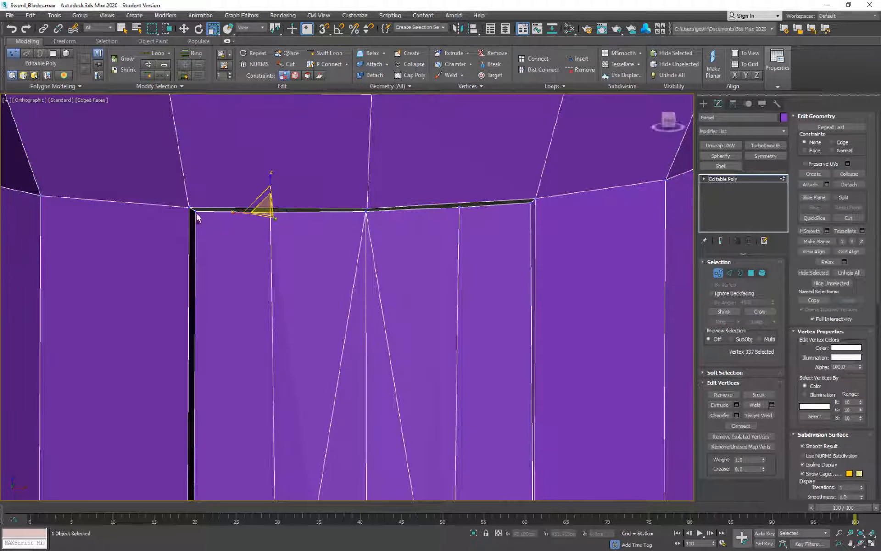
pyautogui.rightClick(332, 230)
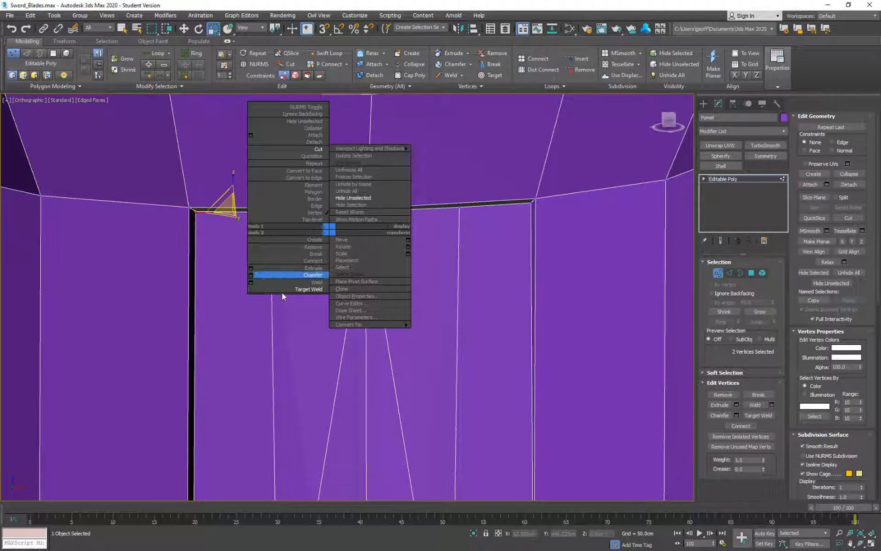
pyautogui.click(298, 292)
pyautogui.moveTo(271, 211); pyautogui.dragTo(193, 209)
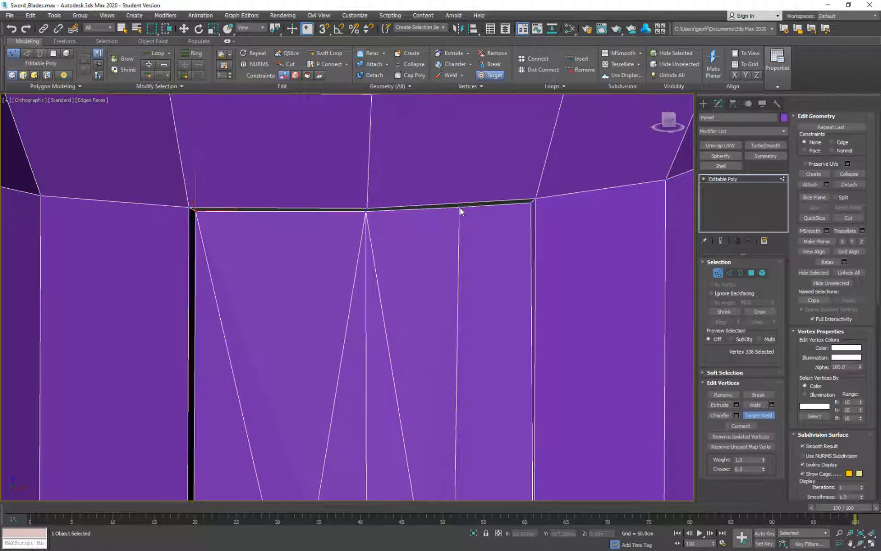
pyautogui.click(532, 201)
pyautogui.rightClick(540, 249)
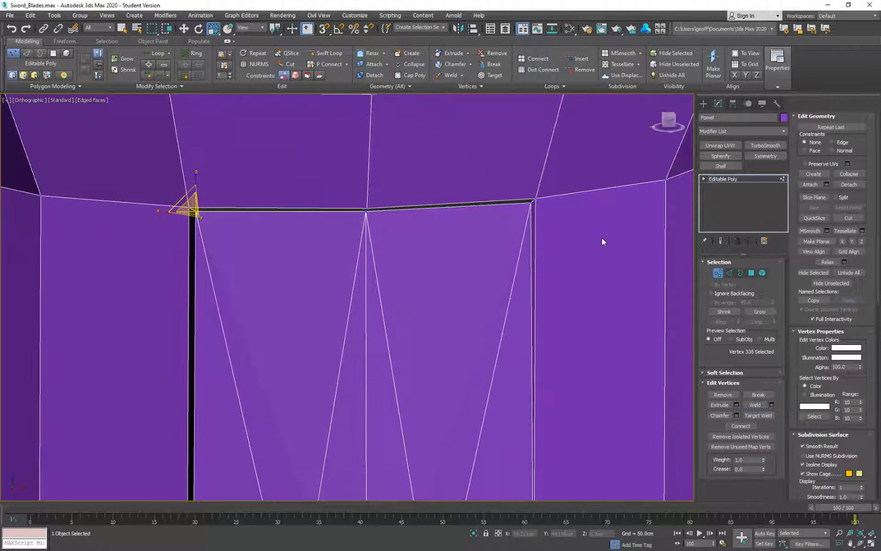
# Raise the panel's two top edges to a Z of about 106.65 cm, against the flared collar.
pyautogui.press('2')
pyautogui.click(440, 206)
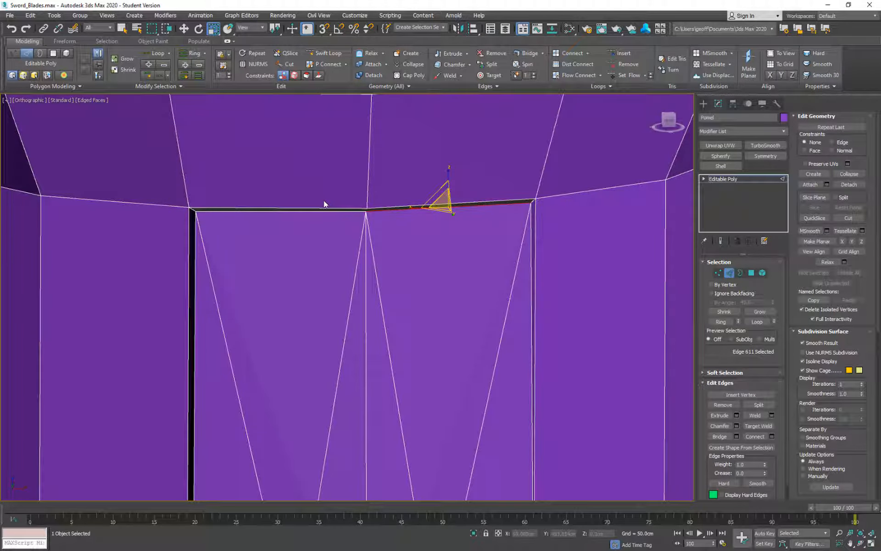
pyautogui.keyDown('ctrl'); pyautogui.click(327, 212); pyautogui.keyUp('ctrl')
pyautogui.keyDown('alt'); pyautogui.moveTo(398, 244); pyautogui.dragTo(446, 246, button='middle'); pyautogui.keyUp('alt')
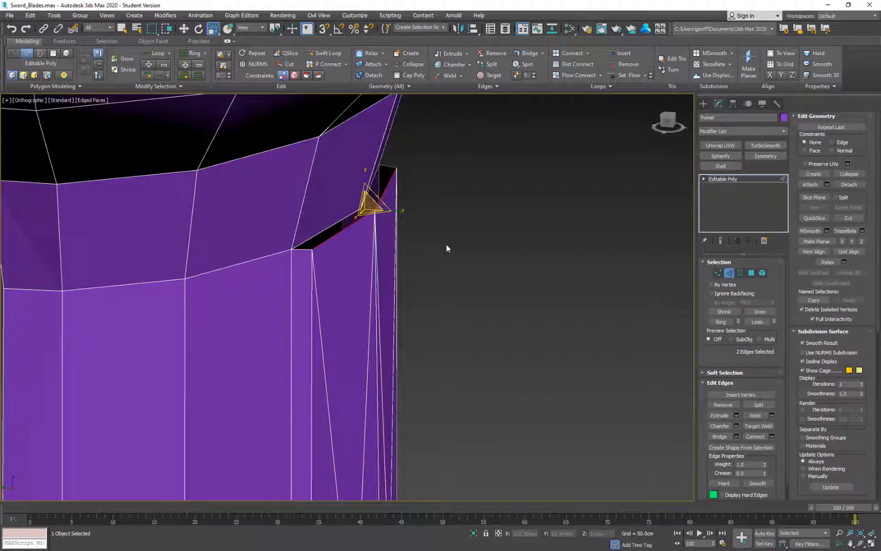
pyautogui.press('w')
pyautogui.moveTo(366, 189); pyautogui.dragTo(364, 142)
pyautogui.moveTo(390, 173)
pyautogui.keyDown('alt'); pyautogui.mouseDown(button='middle')
pyautogui.moveTo(427, 163)
pyautogui.moveTo(262, 159)
pyautogui.moveTo(396, 170)
pyautogui.mouseUp(button='middle'); pyautogui.keyUp('alt')
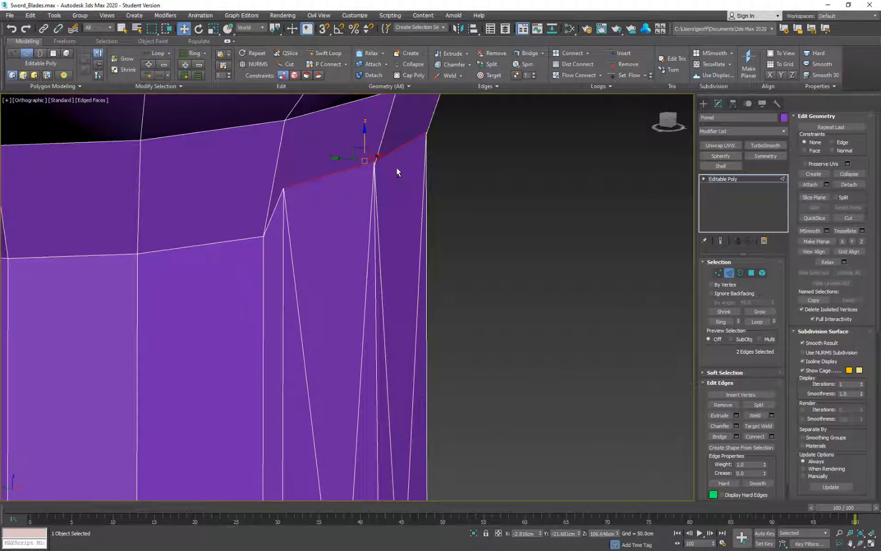
# Shift the panel's two top corner vertices along Y to about -20.49 cm, against the flared collar's surface.
pyautogui.press('1')
pyautogui.click(285, 186)
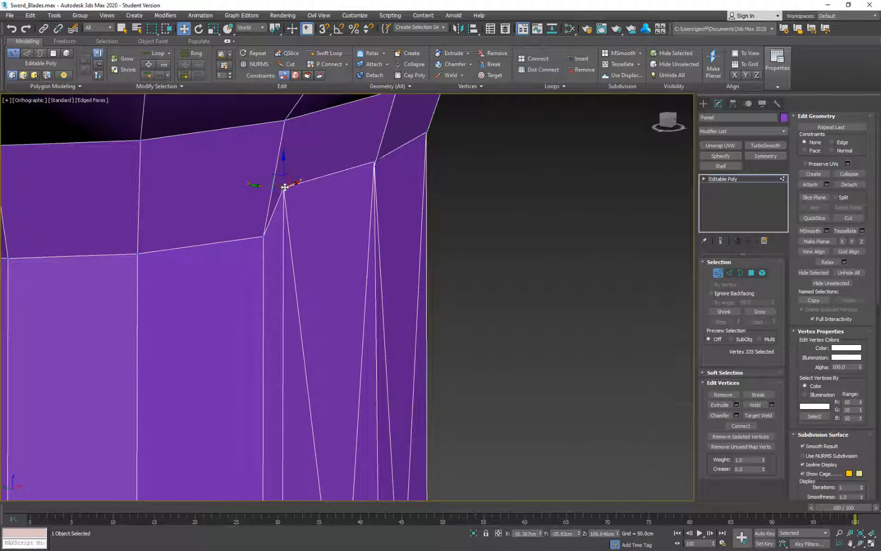
pyautogui.scroll(3, 284, 187)
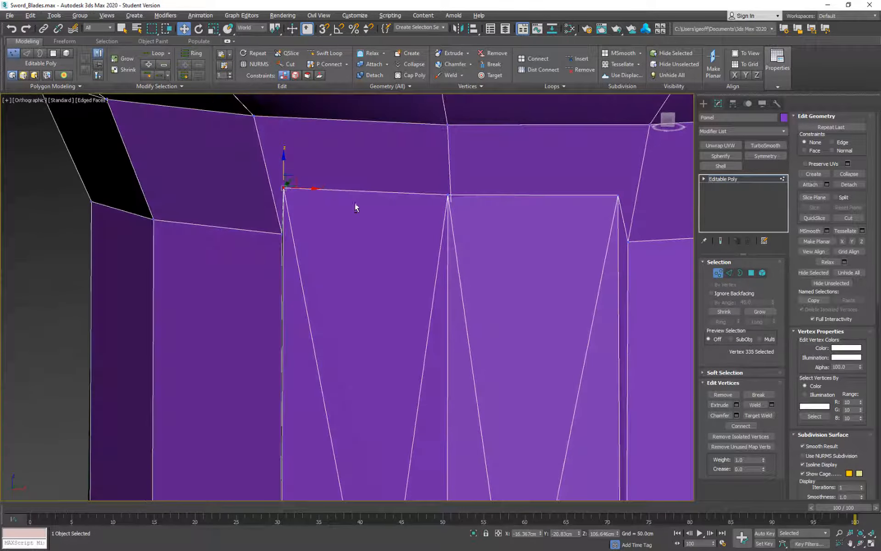
pyautogui.keyDown('ctrl'); pyautogui.click(618, 196); pyautogui.keyUp('ctrl')
pyautogui.keyDown('alt'); pyautogui.moveTo(610, 248); pyautogui.dragTo(495, 220, button='middle'); pyautogui.keyUp('alt')
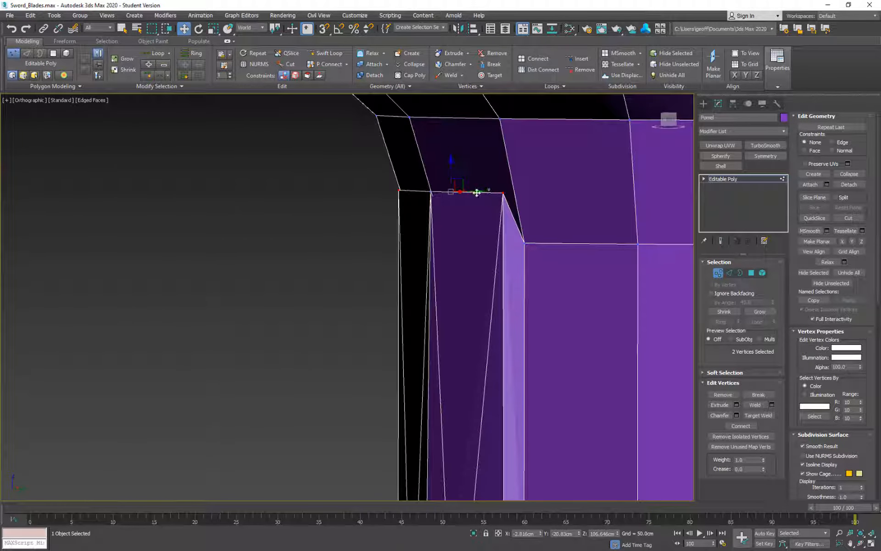
pyautogui.moveTo(477, 192); pyautogui.dragTo(481, 194)
pyautogui.keyDown('alt'); pyautogui.moveTo(569, 228); pyautogui.dragTo(620, 231, button='middle'); pyautogui.keyUp('alt')
pyautogui.scroll(-2, 621, 231)
pyautogui.moveTo(507, 239); pyautogui.dragTo(545, 260, button='middle')
pyautogui.keyDown('alt'); pyautogui.moveTo(436, 251); pyautogui.dragTo(396, 250, button='middle'); pyautogui.keyUp('alt')
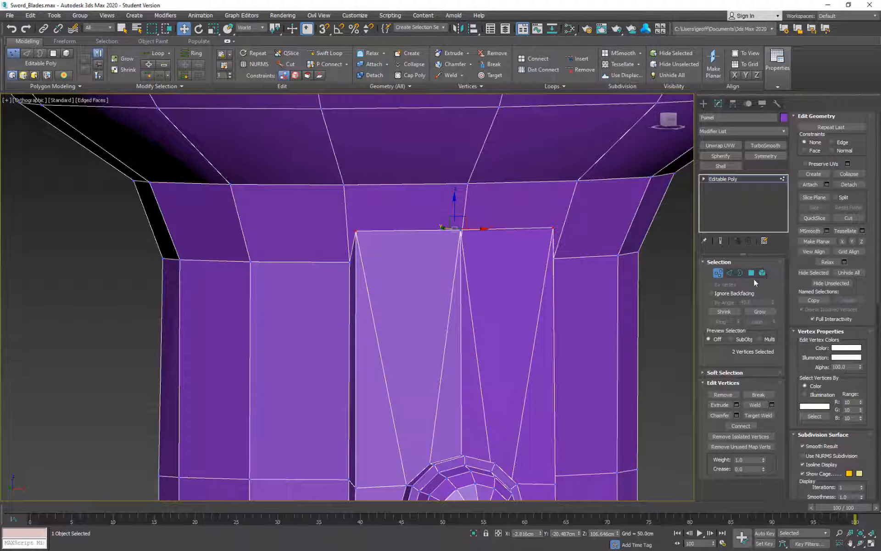
# Select the full ring of slanted edges around the flared collar at the top of the handle panel.
pyautogui.click(727, 273)
pyautogui.click(566, 218)
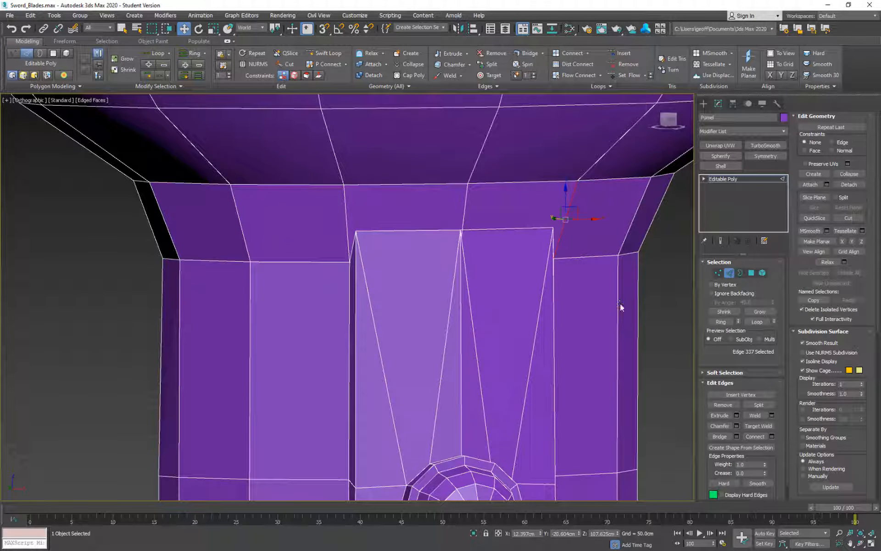
pyautogui.hotkey('alt', 'r')
# Try to connect the collar's edge ring with one loop at pinch 10 and slide -66, and undo it.
pyautogui.rightClick(565, 264)
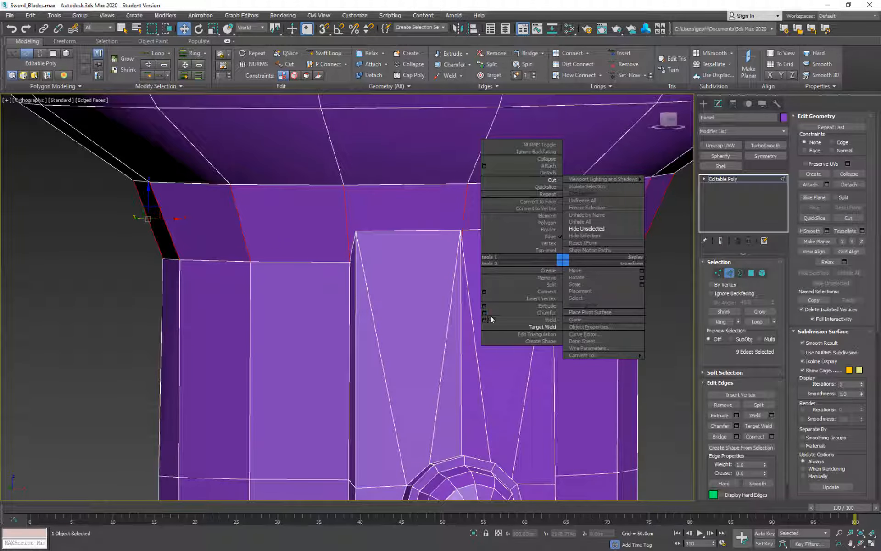
pyautogui.click(485, 291)
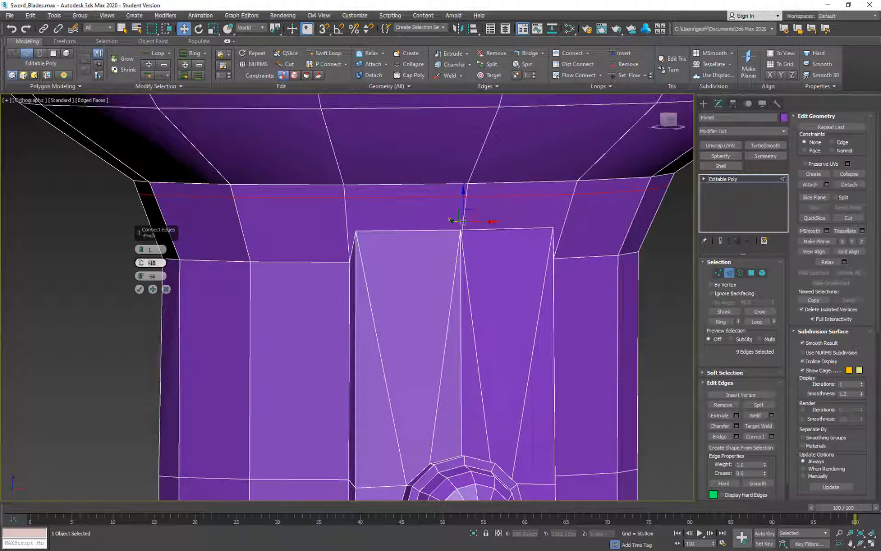
pyautogui.write('10')
pyautogui.moveTo(157, 276); pyautogui.dragTo(115, 277)
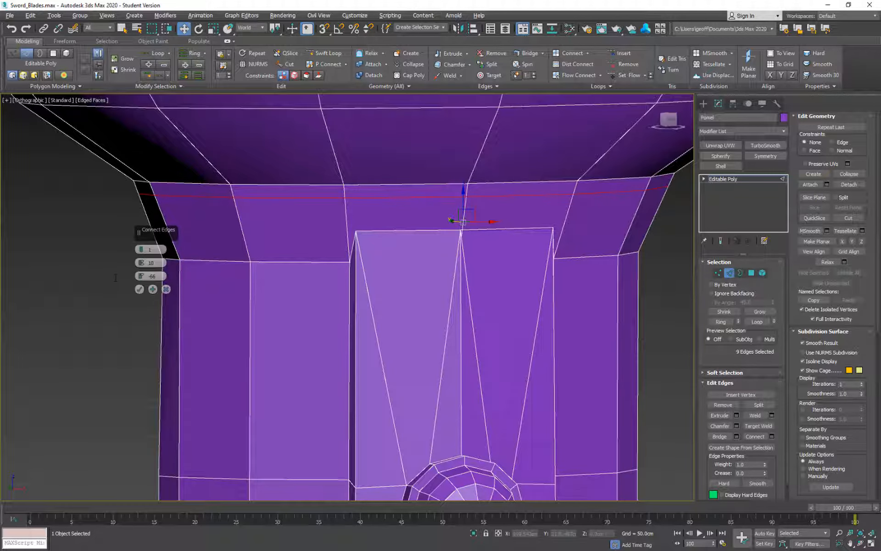
pyautogui.press('Return')
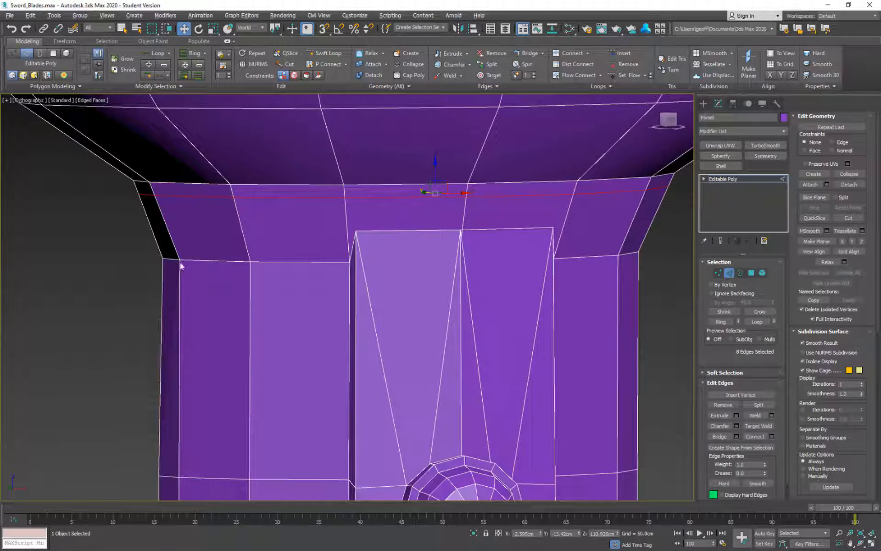
pyautogui.moveTo(207, 273); pyautogui.dragTo(181, 262, button='middle')
pyautogui.hotkey('ctrl', 'z')
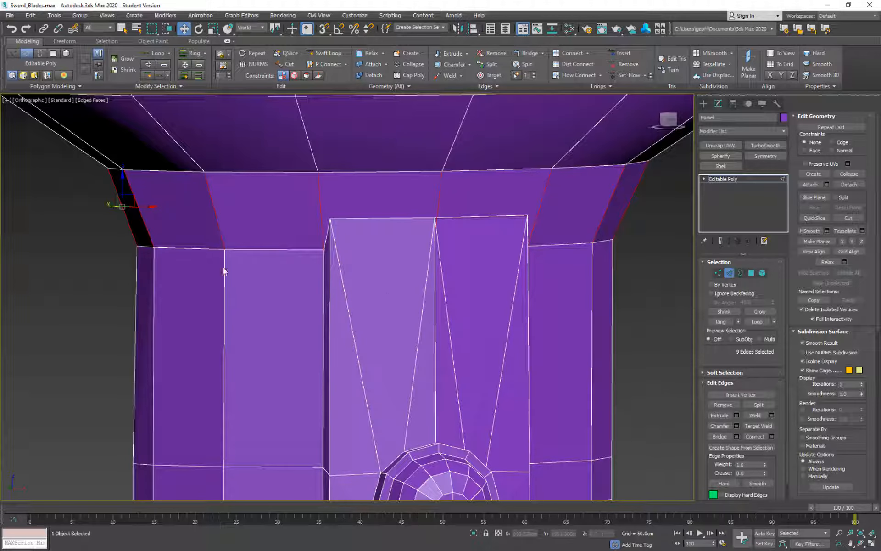
# Connect the collar's edge ring with one loop at pinch 10 and slide 20, level with the panel's top corners.
pyautogui.rightClick(170, 257)
pyautogui.click(91, 289)
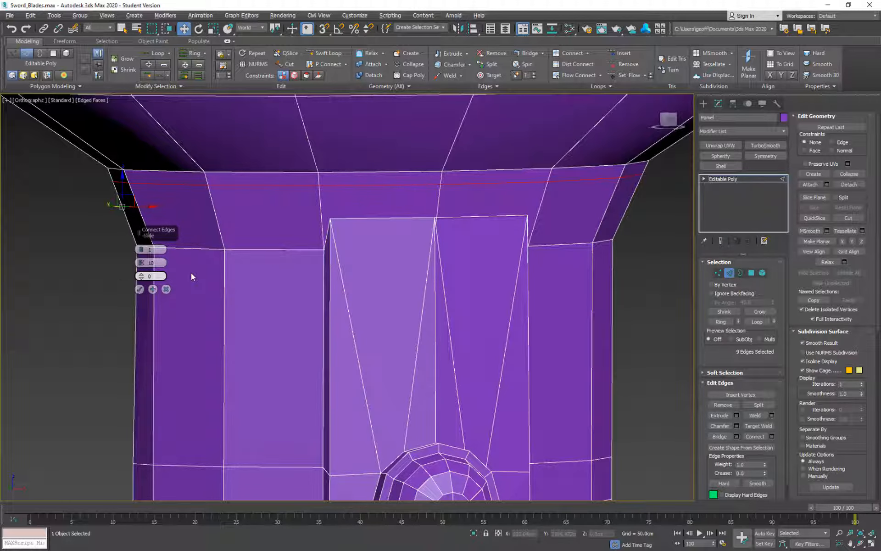
pyautogui.write('66')
pyautogui.press('Return')
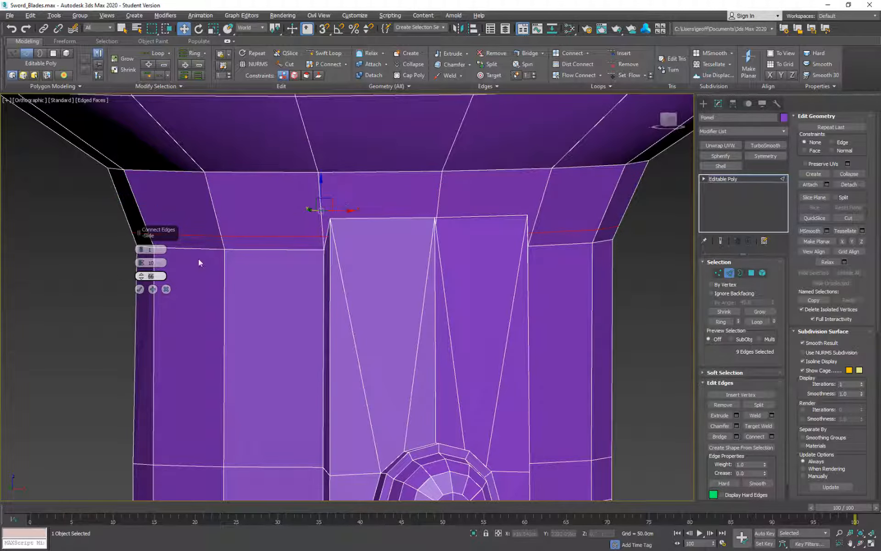
pyautogui.moveTo(142, 277); pyautogui.dragTo(140, 360)
pyautogui.keyDown('alt'); pyautogui.moveTo(387, 271); pyautogui.dragTo(486, 247, button='middle'); pyautogui.keyUp('alt')
pyautogui.scroll(3, 477, 221)
pyautogui.scroll(4, 477, 222)
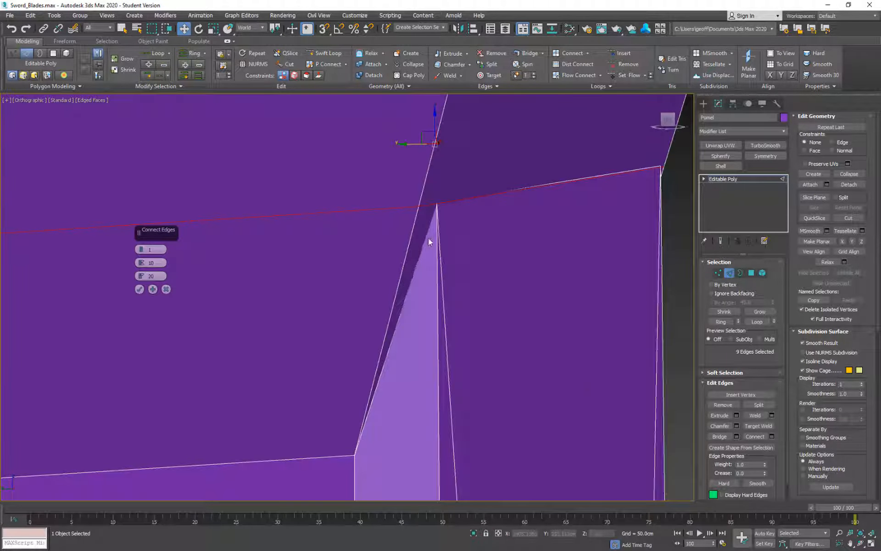
pyautogui.click(139, 290)
# Delete the two small leftover polygons between the new collar loop and the panel's top edges and corners.
pyautogui.scroll(-5, 411, 287)
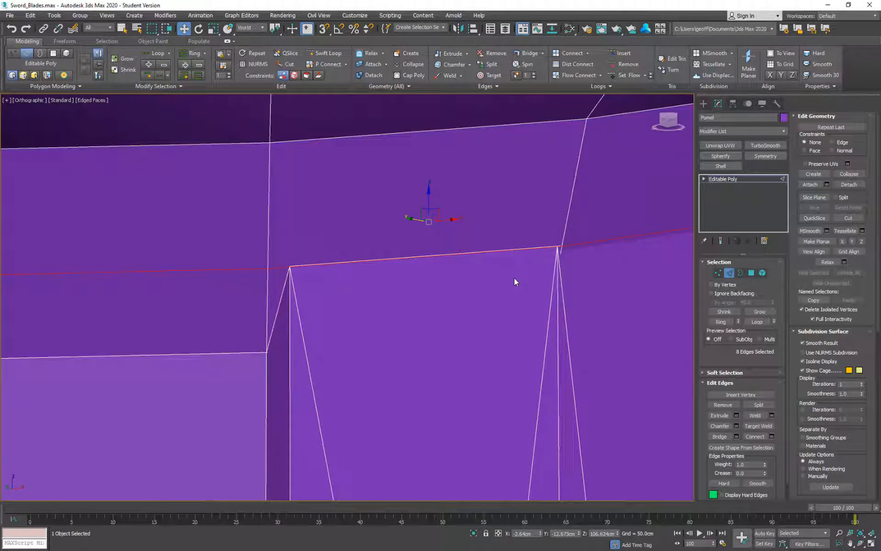
pyautogui.press('4')
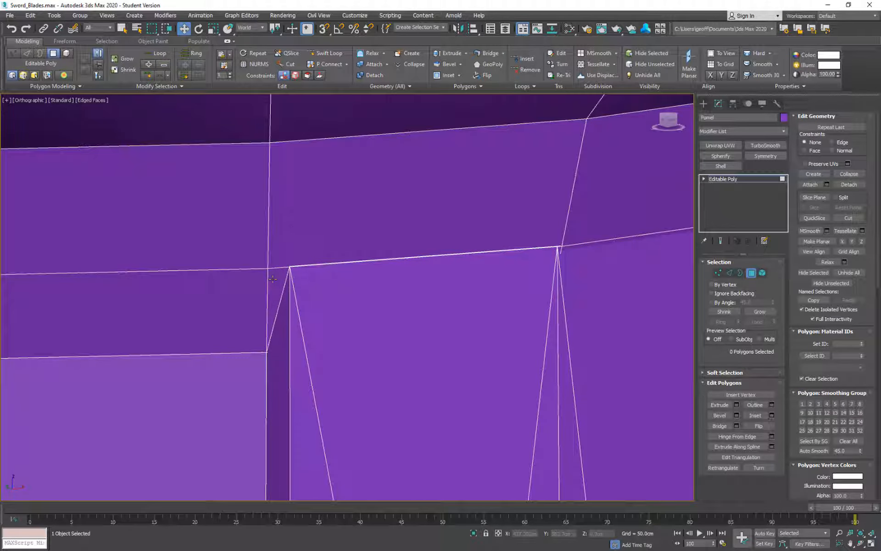
pyautogui.click(277, 287)
pyautogui.keyDown('alt'); pyautogui.moveTo(352, 289); pyautogui.dragTo(243, 335, button='middle'); pyautogui.keyUp('alt')
pyautogui.keyDown('ctrl'); pyautogui.click(433, 284); pyautogui.keyUp('ctrl')
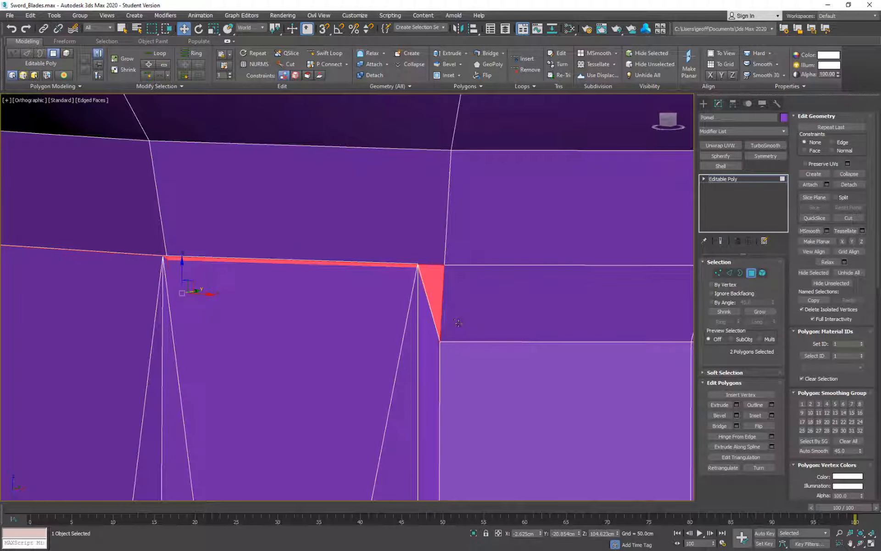
pyautogui.moveTo(336, 290); pyautogui.dragTo(367, 271, button='middle')
pyautogui.press('Delete')
# Target-weld the panel's two top corners onto the adjacent collar loop vertices, and the loop's middle vertex onto the panel's top middle vertex.
pyautogui.moveTo(313, 303); pyautogui.dragTo(465, 337, button='middle')
pyautogui.press('1')
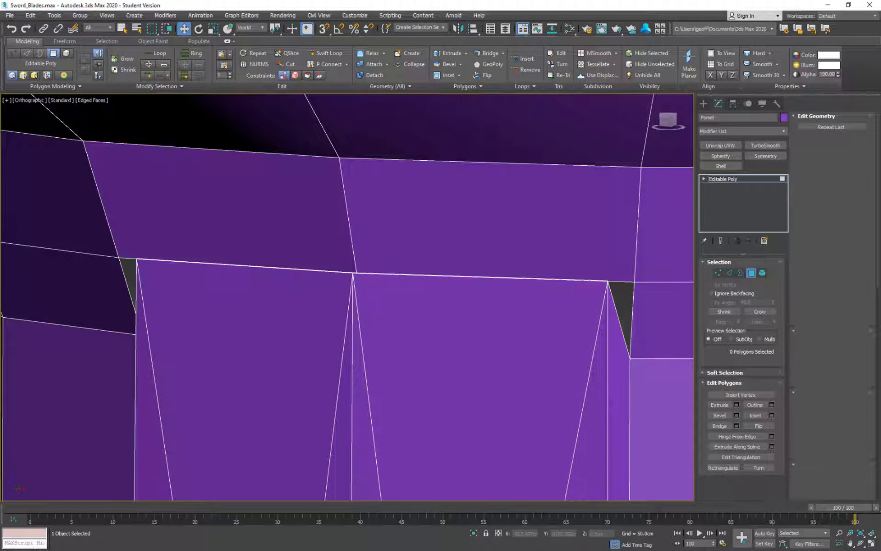
pyautogui.moveTo(623, 301); pyautogui.dragTo(591, 281, button='middle')
pyautogui.rightClick(596, 276)
pyautogui.click(580, 335)
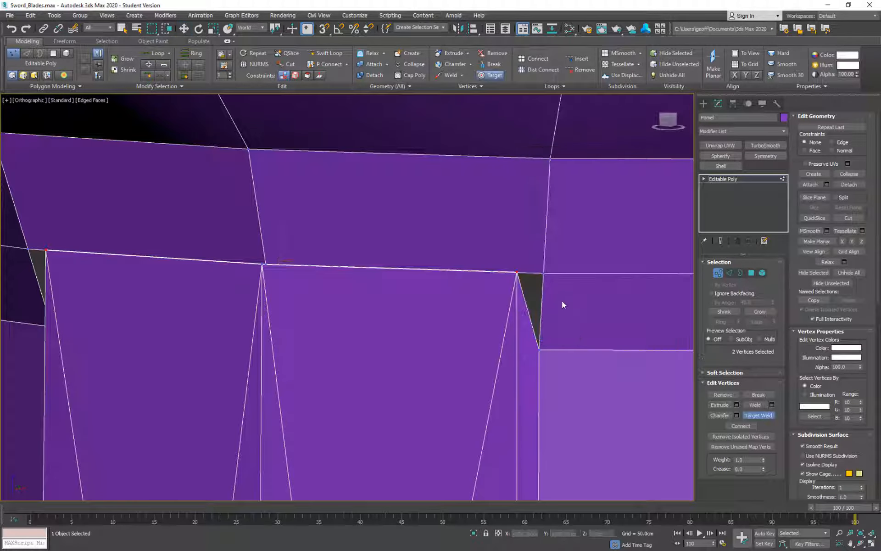
pyautogui.click(518, 272)
pyautogui.moveTo(300, 271); pyautogui.dragTo(489, 291, button='middle')
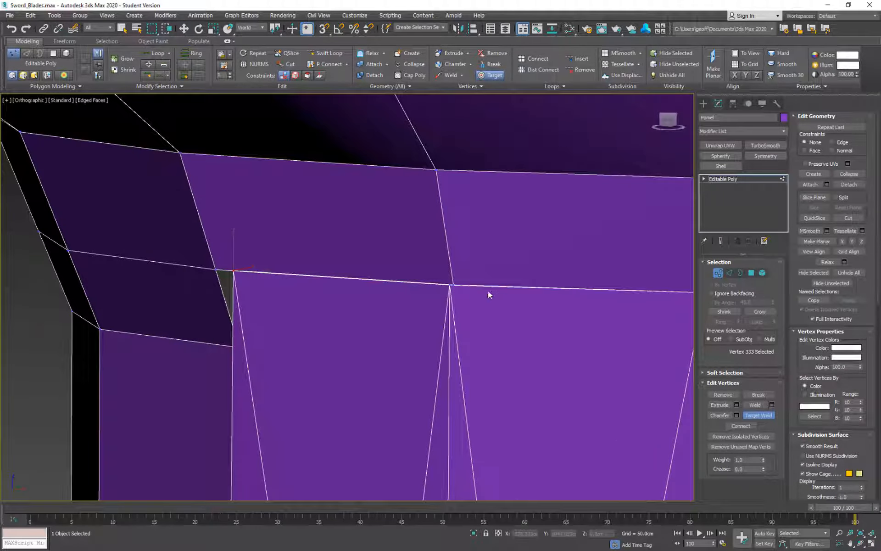
pyautogui.click(454, 285)
pyautogui.click(449, 285)
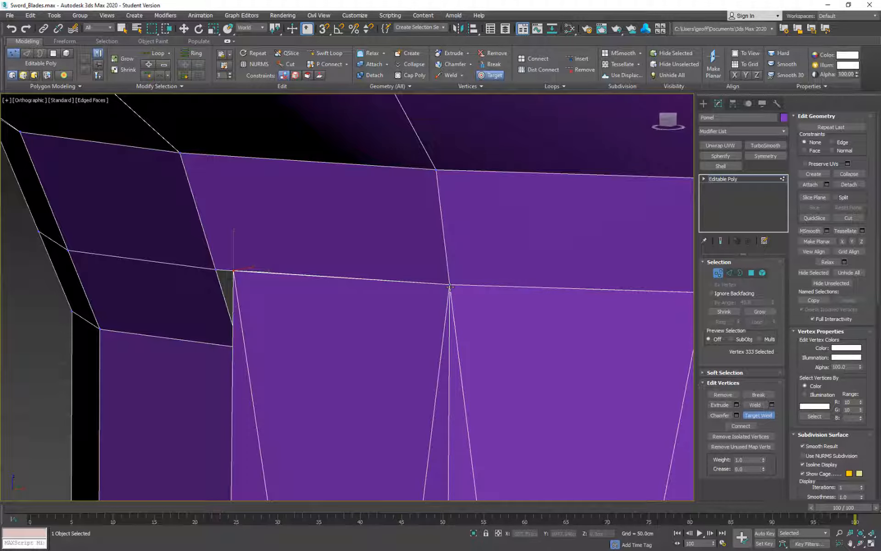
pyautogui.moveTo(375, 282); pyautogui.dragTo(468, 281, button='middle')
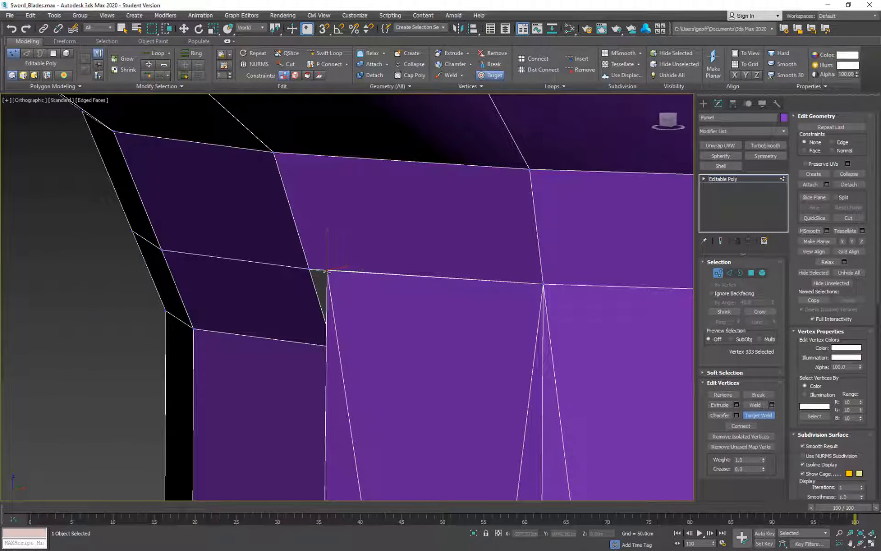
pyautogui.click(310, 269)
# Leave vertex editing, hide the edged faces and examine the panel's join with the flared collar from several sides.
pyautogui.scroll(-5, 455, 307)
pyautogui.scroll(-6, 565, 332)
pyautogui.keyDown('alt'); pyautogui.moveTo(565, 333); pyautogui.dragTo(535, 318, button='middle'); pyautogui.keyUp('alt')
pyautogui.moveTo(535, 318); pyautogui.dragTo(429, 242, button='middle')
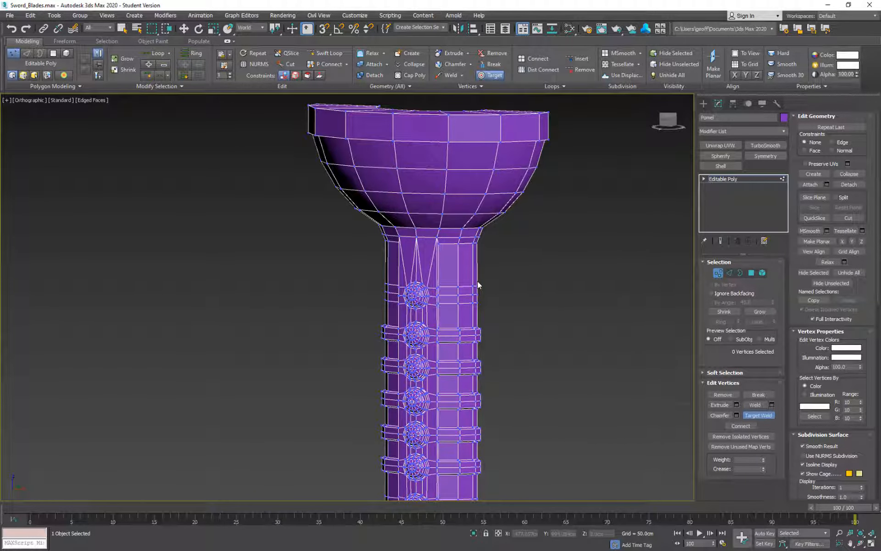
pyautogui.keyDown('alt'); pyautogui.moveTo(479, 285); pyautogui.dragTo(607, 300, button='middle'); pyautogui.keyUp('alt')
pyautogui.click(721, 273)
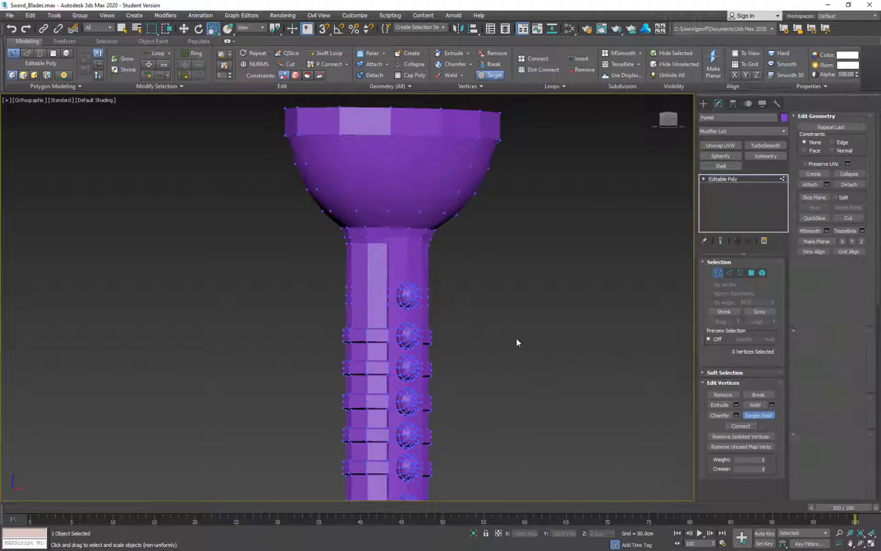
pyautogui.press('r')
pyautogui.keyDown('alt'); pyautogui.moveTo(519, 334); pyautogui.dragTo(434, 265, button='middle'); pyautogui.keyUp('alt')
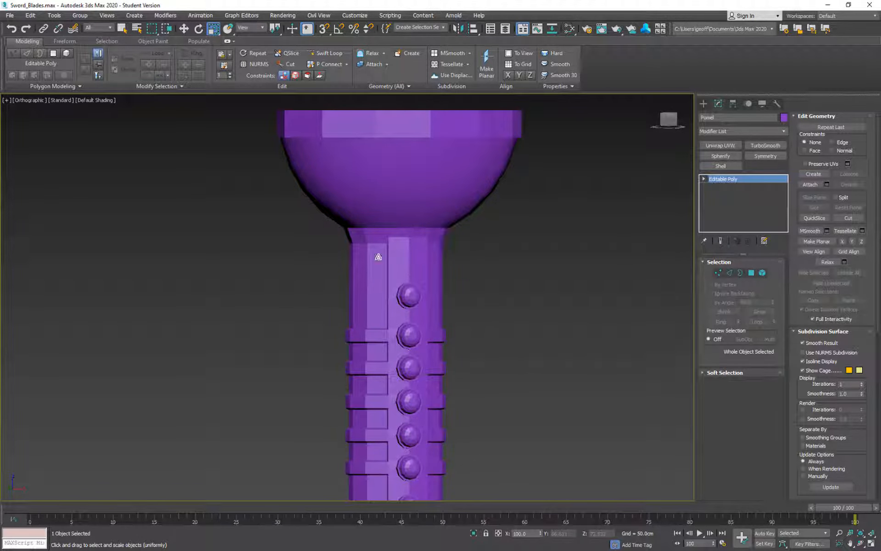
pyautogui.keyDown('alt'); pyautogui.moveTo(376, 256); pyautogui.dragTo(358, 351, button='middle'); pyautogui.keyUp('alt')
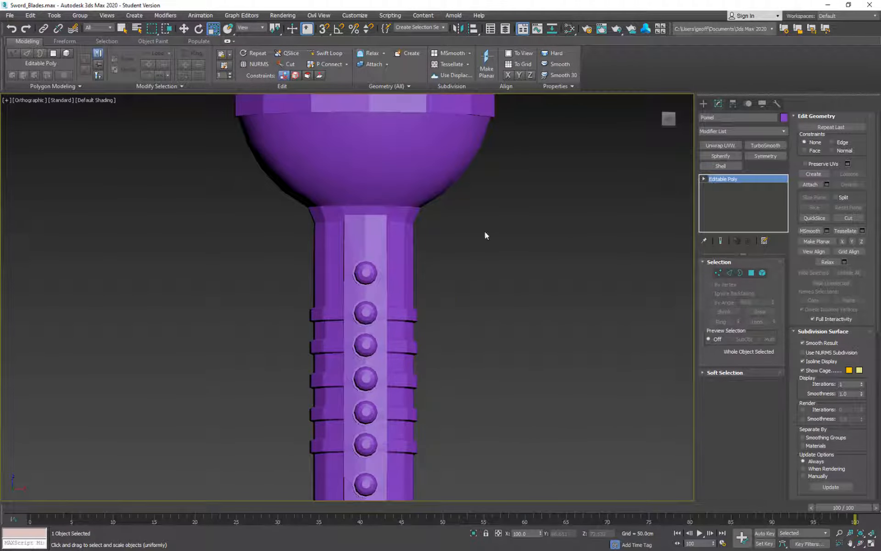